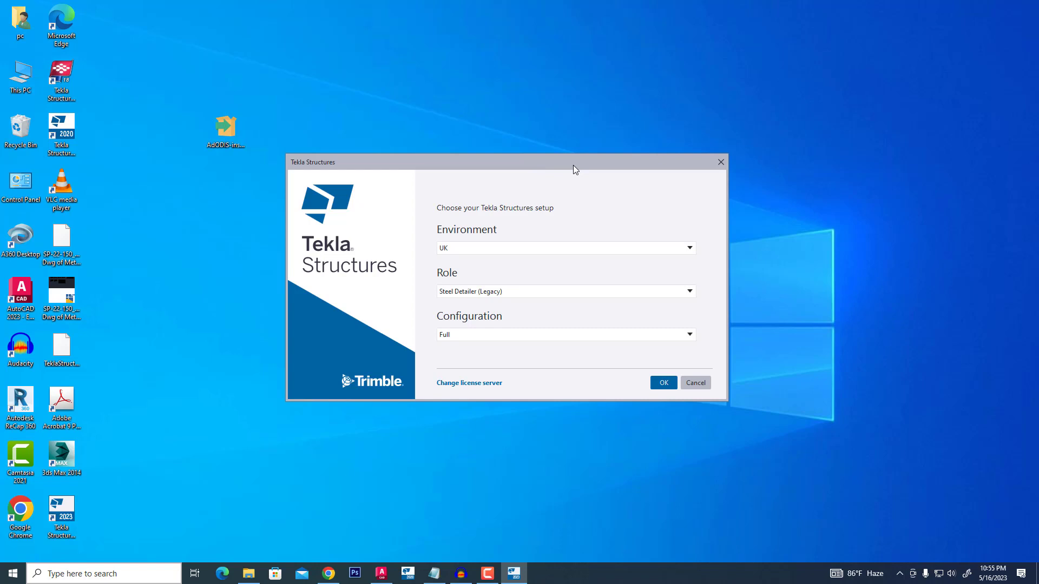
# Accept the UK Steel Detailer (Legacy) Full setup and begin a new model
pyautogui.moveTo(521, 162); pyautogui.dragTo(509, 161)
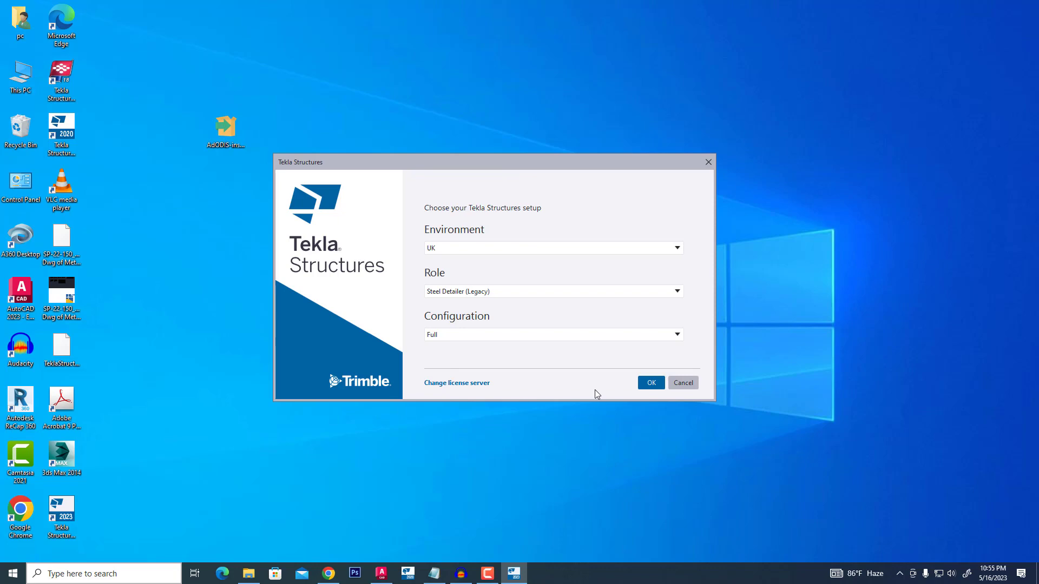
pyautogui.click(651, 383)
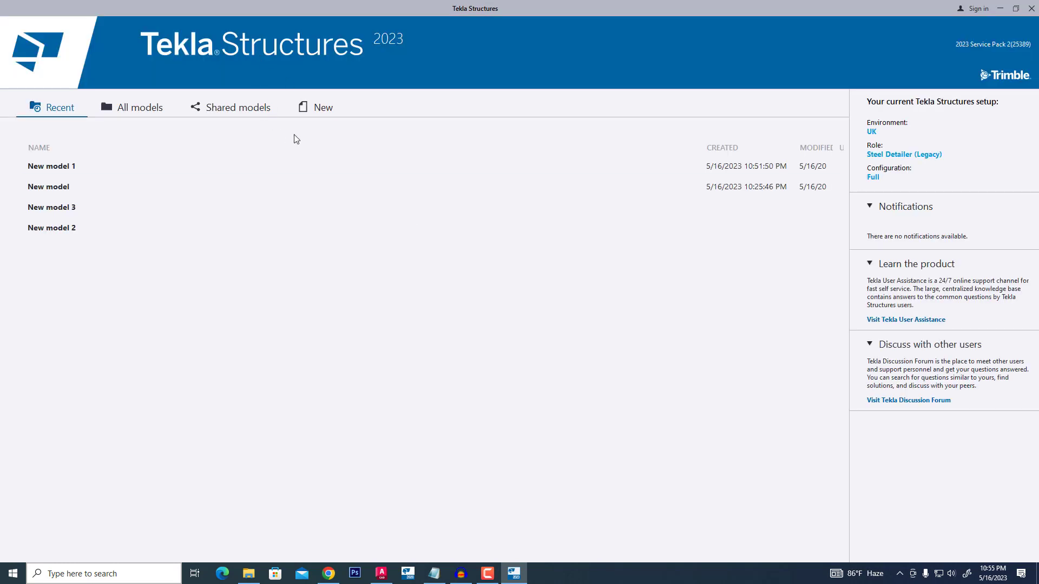
pyautogui.click(319, 111)
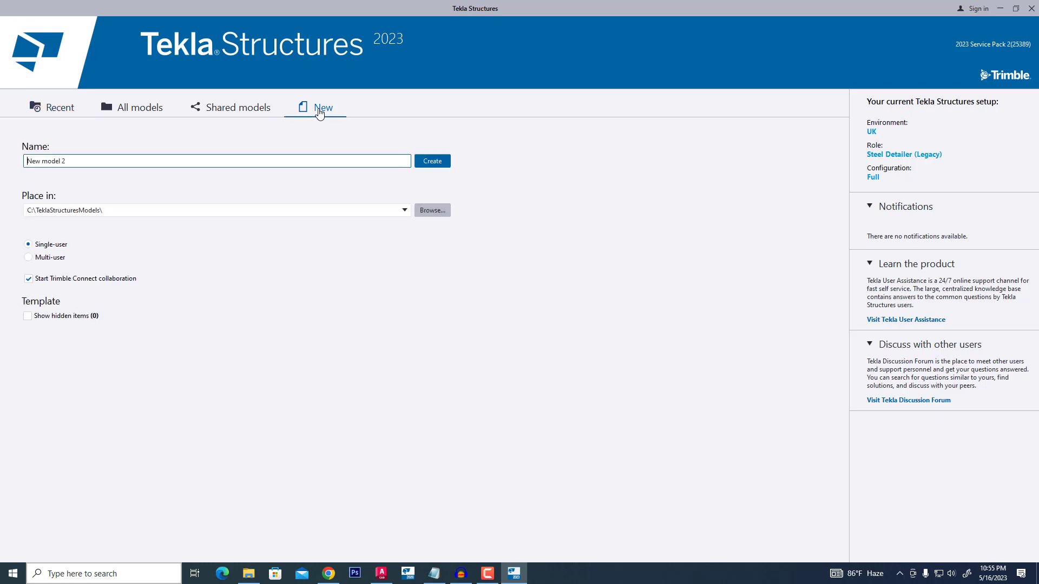
# Create the single-user model 'New model 2', then bring up the AutoCAD column layout drawing
pyautogui.click(434, 165)
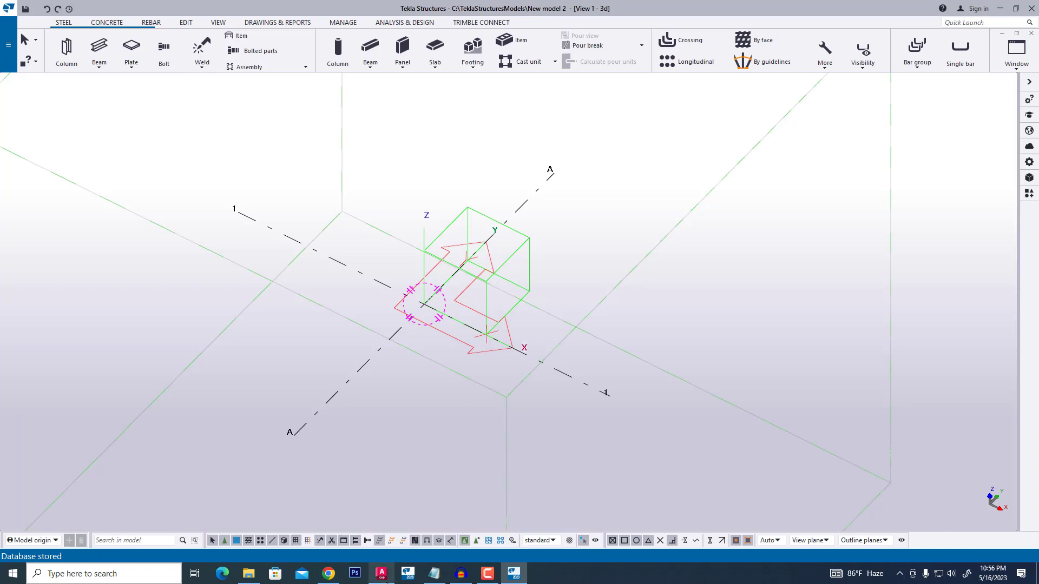
pyautogui.click(382, 573)
# Zoom and pan COLUMN LAYOUT PLAN.dwg to bring the grid labels and bays into view
pyautogui.scroll(3, 474, 295)
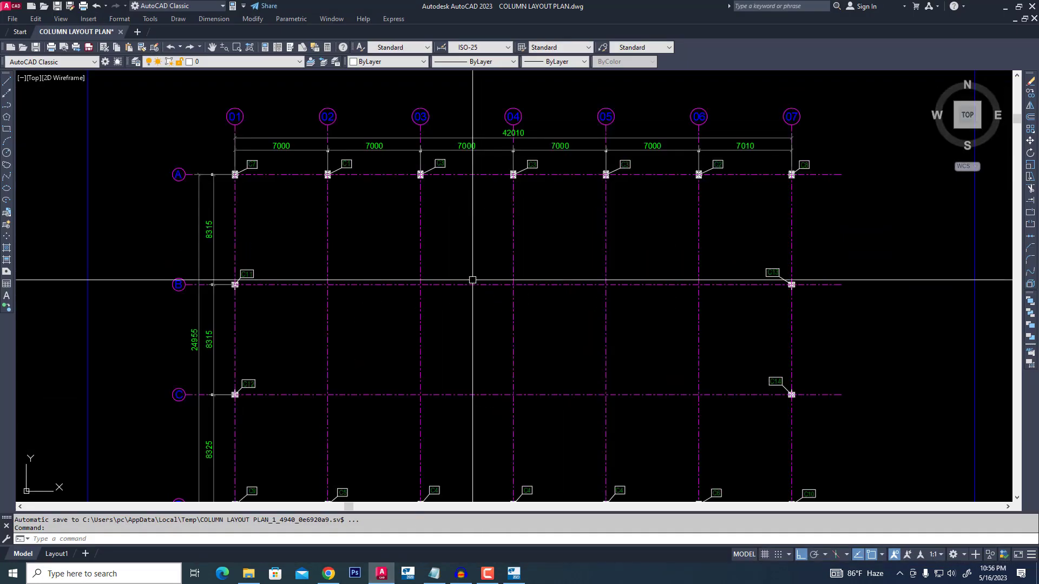
pyautogui.scroll(-2, 465, 281)
pyautogui.moveTo(469, 248); pyautogui.dragTo(467, 267, button='middle')
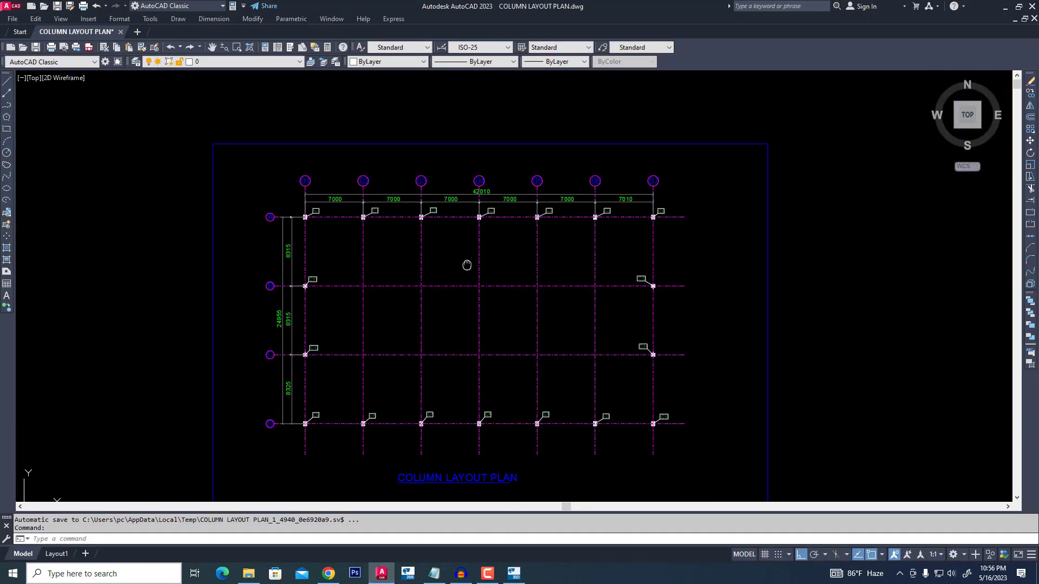
pyautogui.scroll(2, 428, 262)
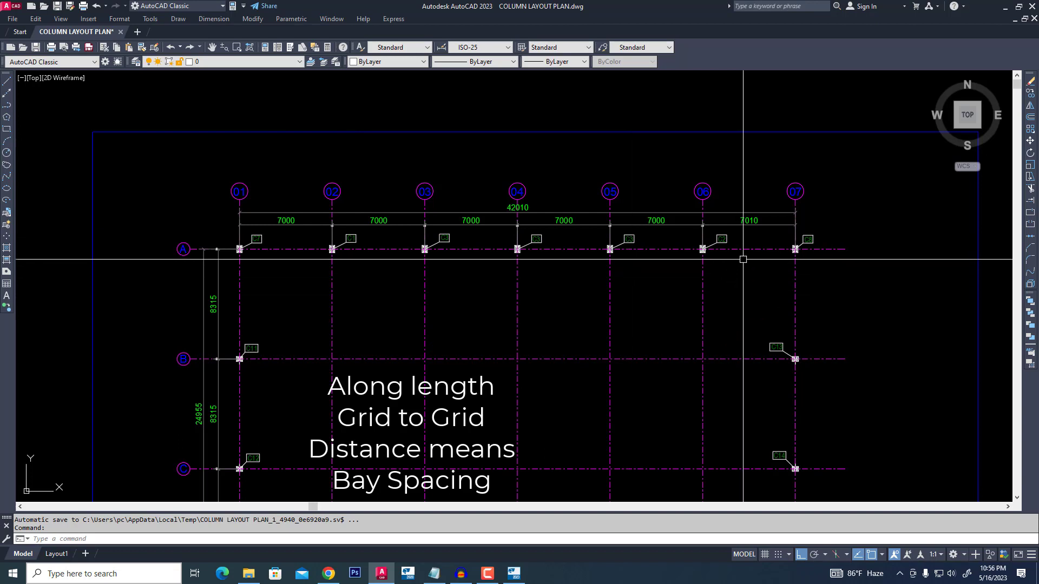
pyautogui.moveTo(488, 308); pyautogui.dragTo(513, 309, button='middle')
pyautogui.scroll(2, 338, 242)
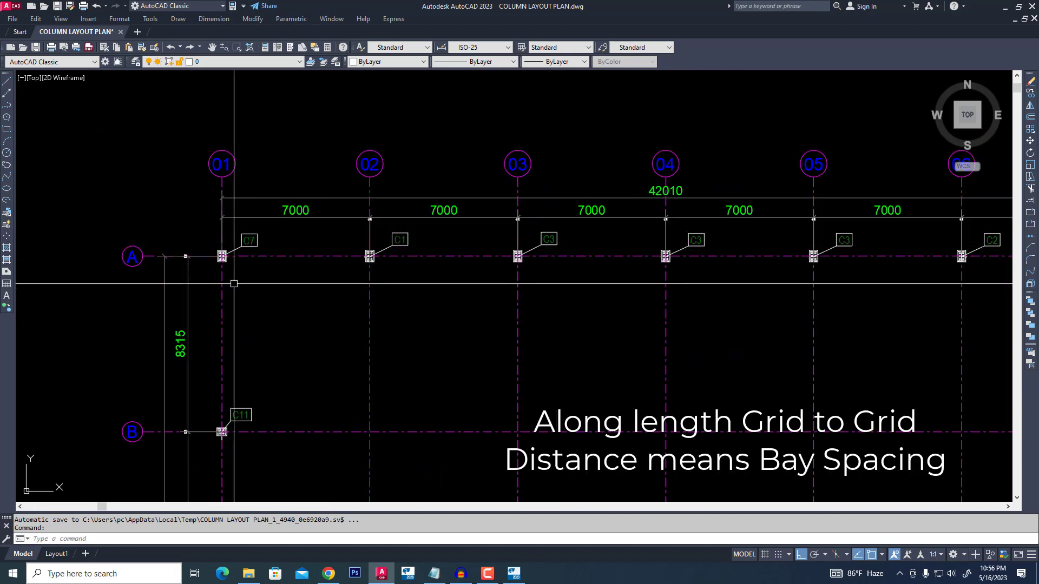
pyautogui.scroll(-2, 195, 223)
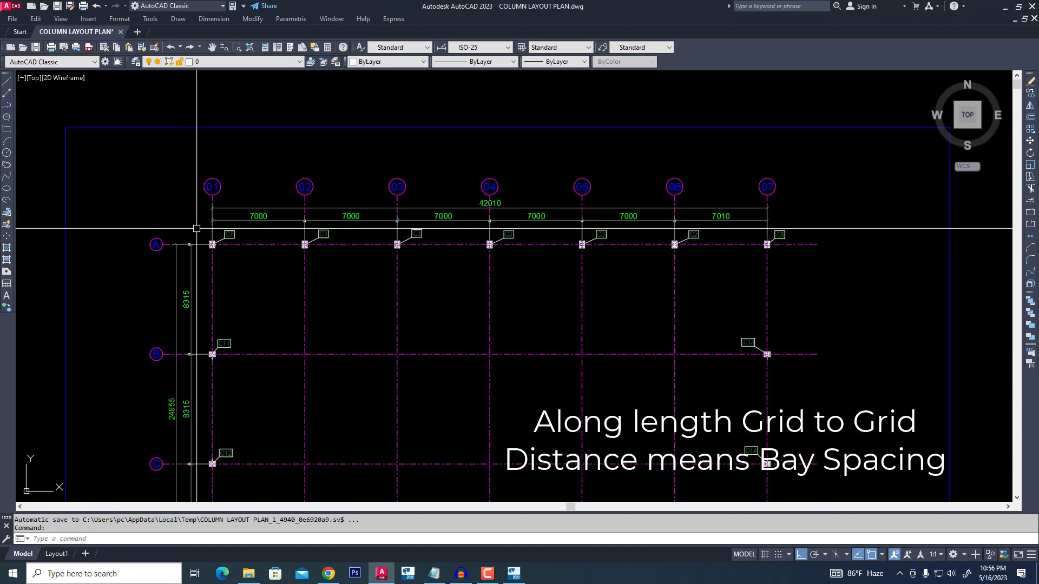
pyautogui.moveTo(292, 270)
pyautogui.mouseDown(button='middle')
pyautogui.moveTo(326, 269)
pyautogui.moveTo(348, 221)
pyautogui.mouseUp(button='middle')
pyautogui.moveTo(304, 266); pyautogui.dragTo(315, 234, button='middle')
pyautogui.scroll(-4, 271, 216)
pyautogui.scroll(2, 278, 262)
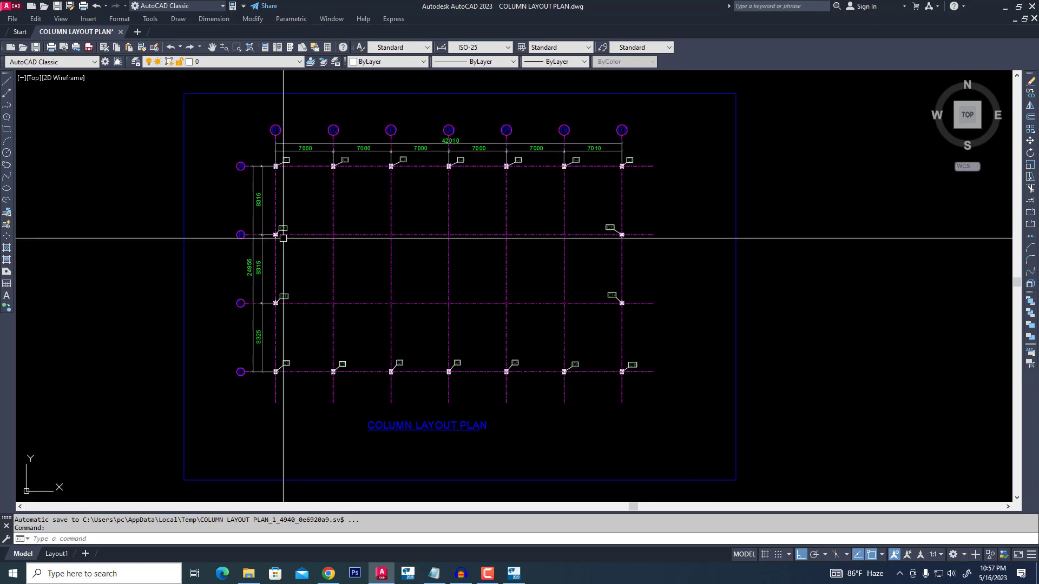
pyautogui.scroll(2, 223, 204)
# Recentre the full 01–07 / A–D grid, read the 7000/7010 and 8315/8325 spacings, and return to Tekla
pyautogui.moveTo(205, 294)
pyautogui.mouseDown(button='middle')
pyautogui.moveTo(199, 257)
pyautogui.moveTo(196, 279)
pyautogui.mouseUp(button='middle')
pyautogui.scroll(-2, 190, 292)
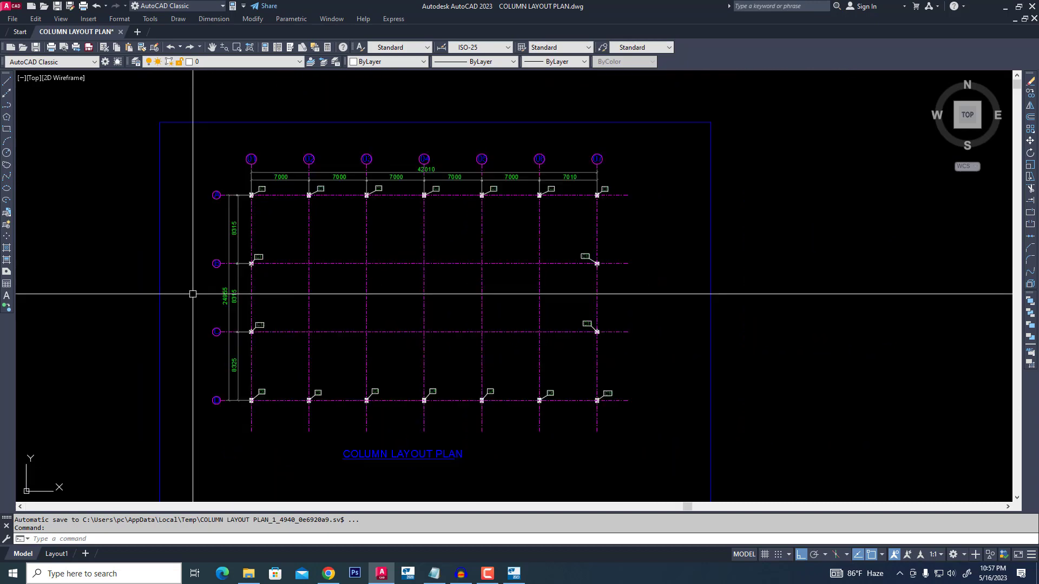
pyautogui.scroll(2, 234, 232)
pyautogui.scroll(2, 249, 238)
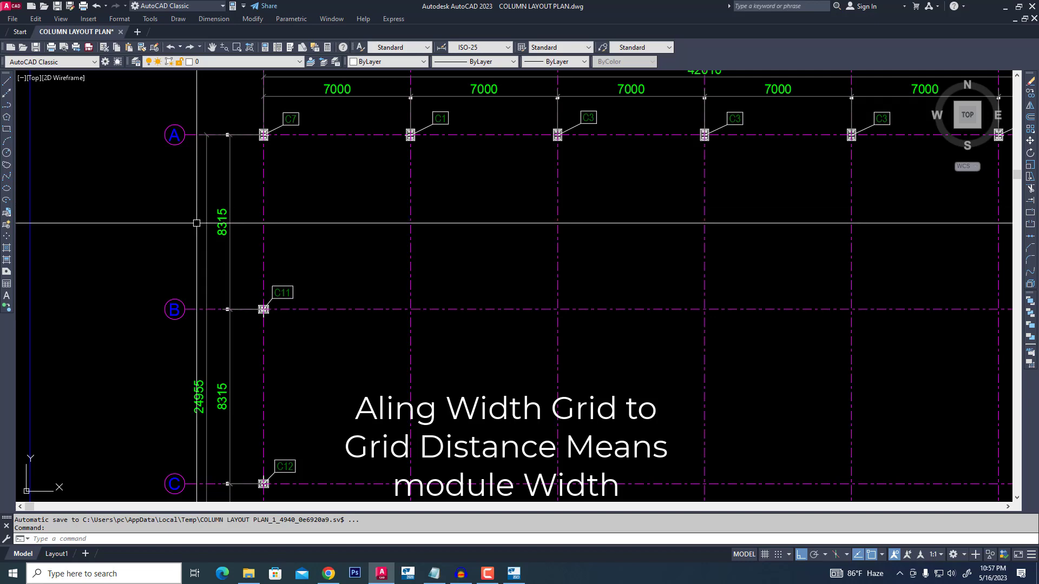
pyautogui.scroll(-5, 205, 243)
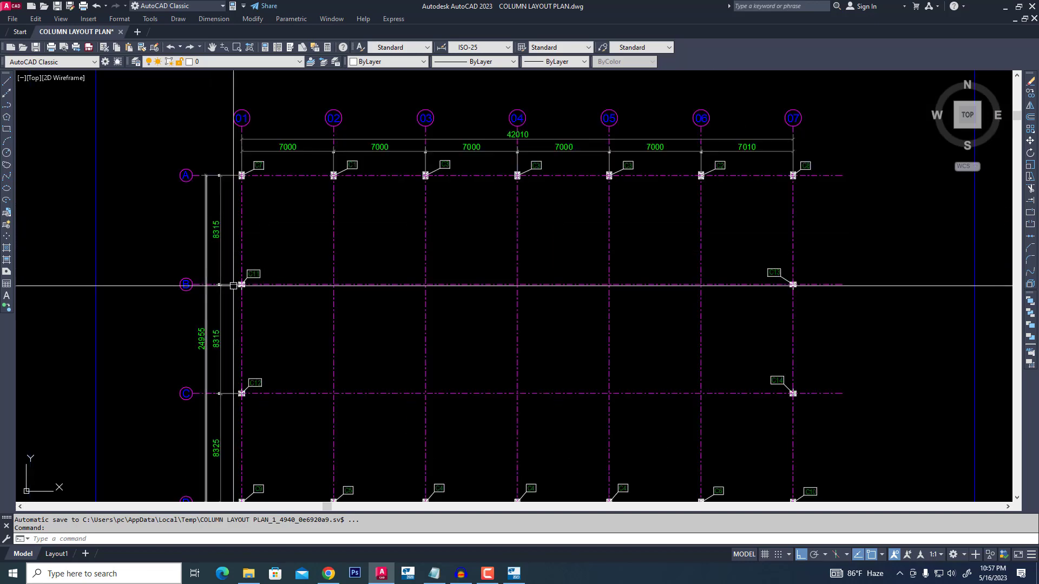
pyautogui.moveTo(304, 253)
pyautogui.mouseDown(button='middle')
pyautogui.moveTo(306, 197)
pyautogui.moveTo(283, 243)
pyautogui.mouseUp(button='middle')
pyautogui.scroll(-3, 283, 243)
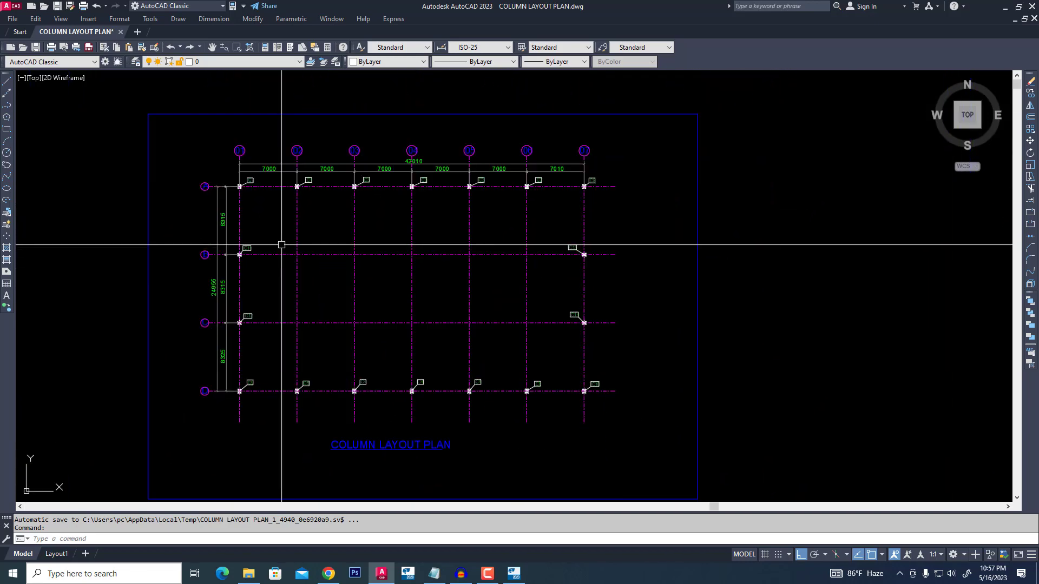
pyautogui.scroll(1, 338, 229)
pyautogui.scroll(-1, 338, 229)
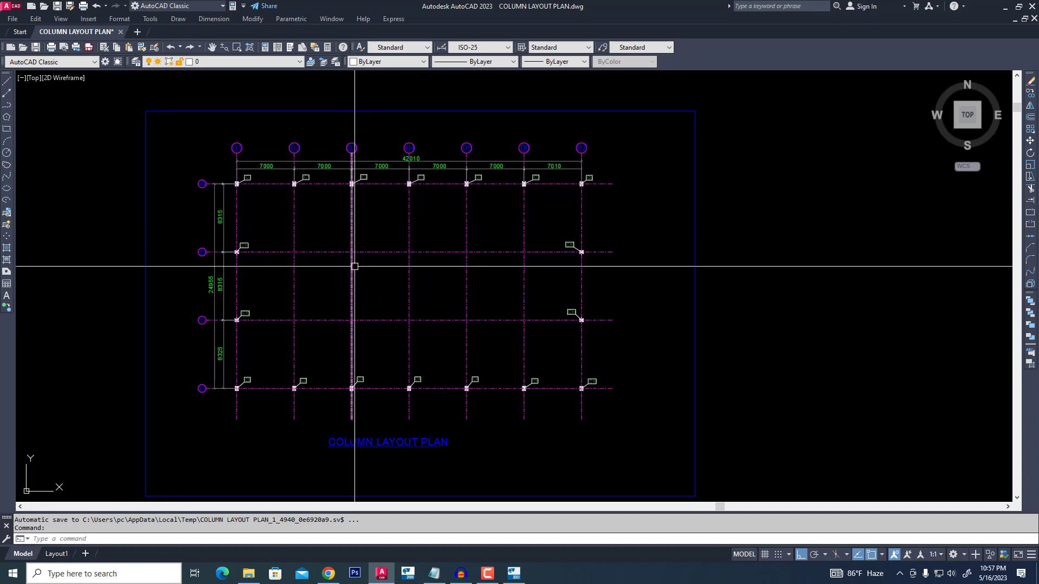
pyautogui.click(510, 580)
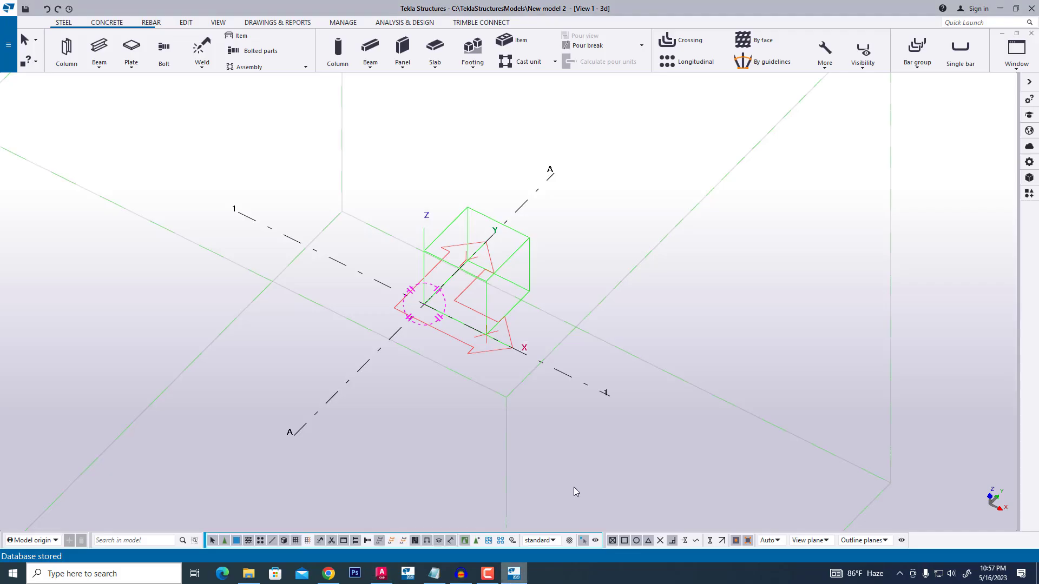
# Switch New model 2 to plan view and open the default rectangular grid's properties
pyautogui.moveTo(432, 316); pyautogui.dragTo(389, 310, button='middle')
pyautogui.scroll(-1, 389, 310)
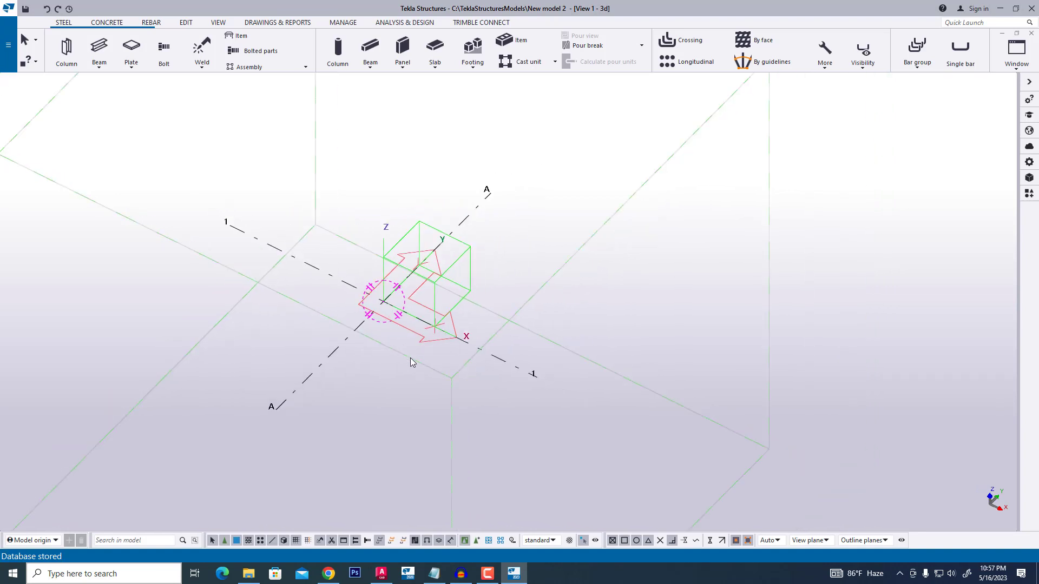
pyautogui.hotkey('ctrl', 'p')
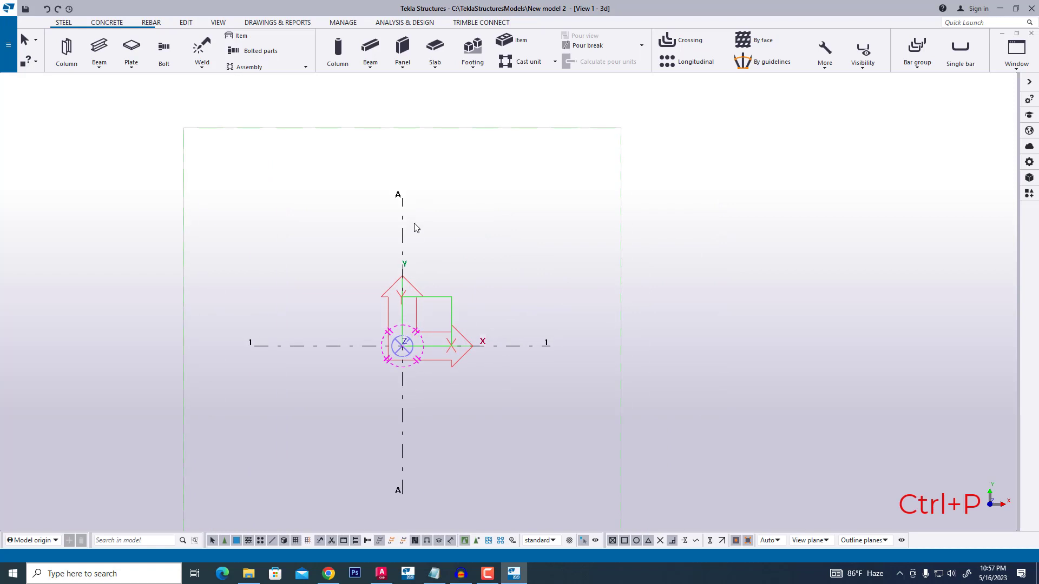
pyautogui.scroll(2, 414, 262)
pyautogui.moveTo(411, 259); pyautogui.dragTo(394, 238, button='middle')
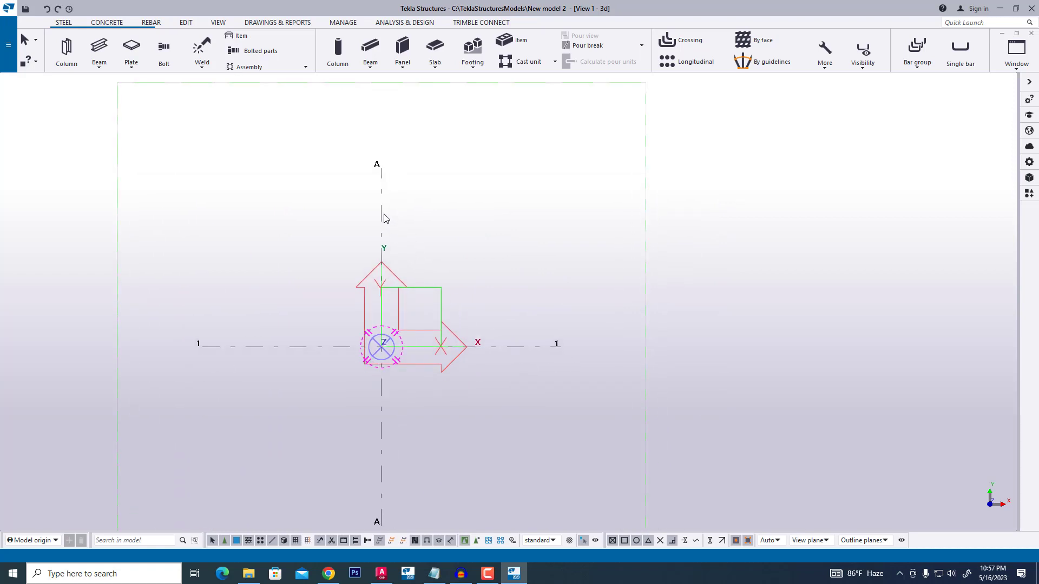
pyautogui.doubleClick(384, 218)
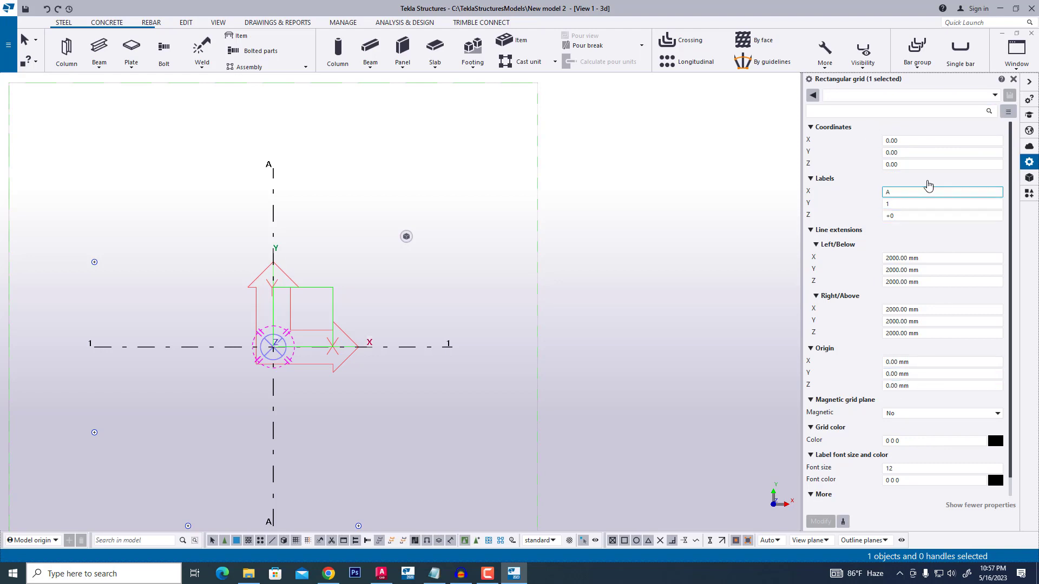
# Set the grid's Coordinates X to '0.00 5*7000 7010'
pyautogui.click(911, 141)
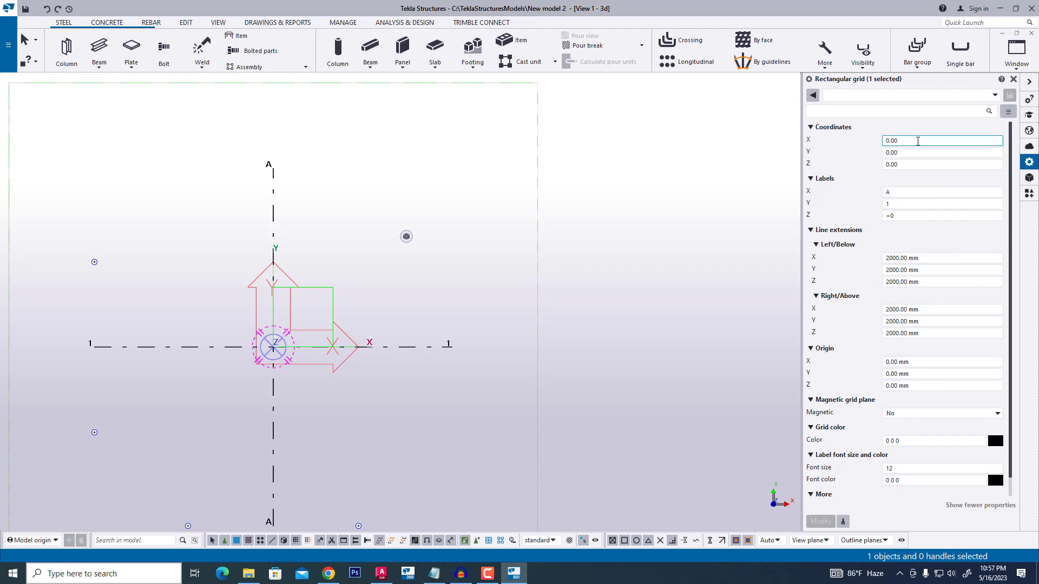
pyautogui.click(922, 140)
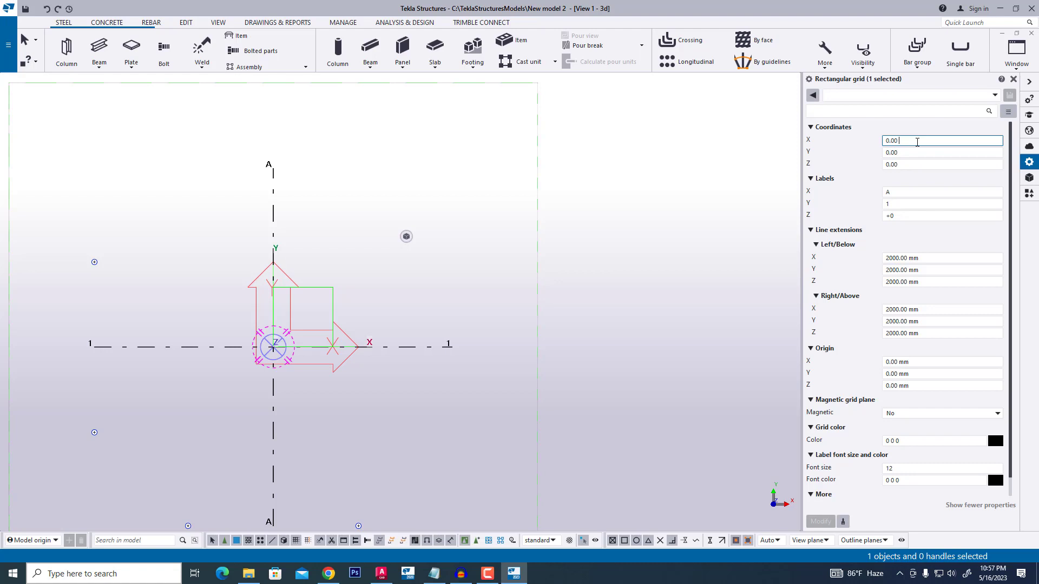
pyautogui.write('5')
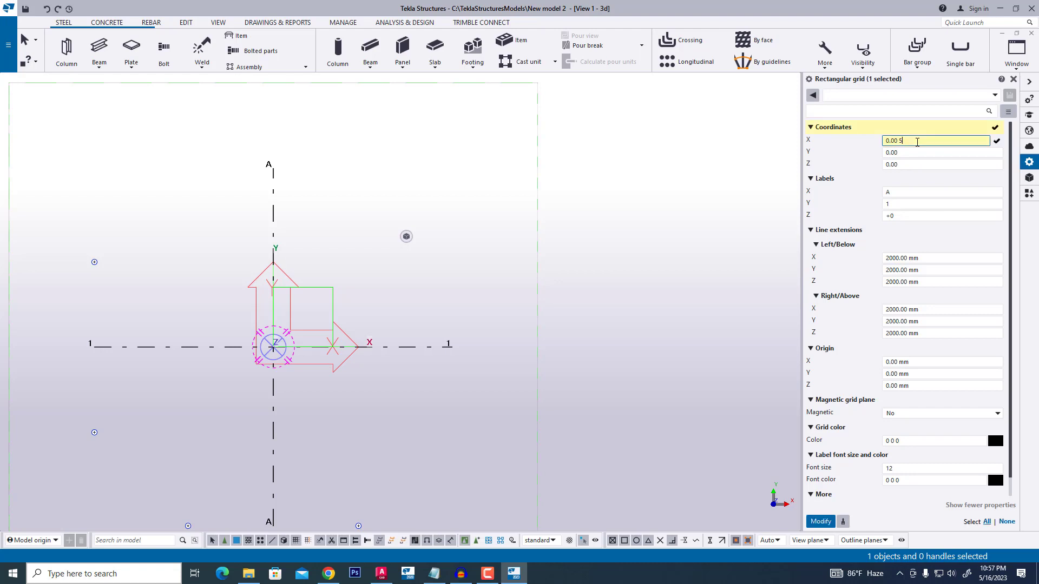
pyautogui.write('*')
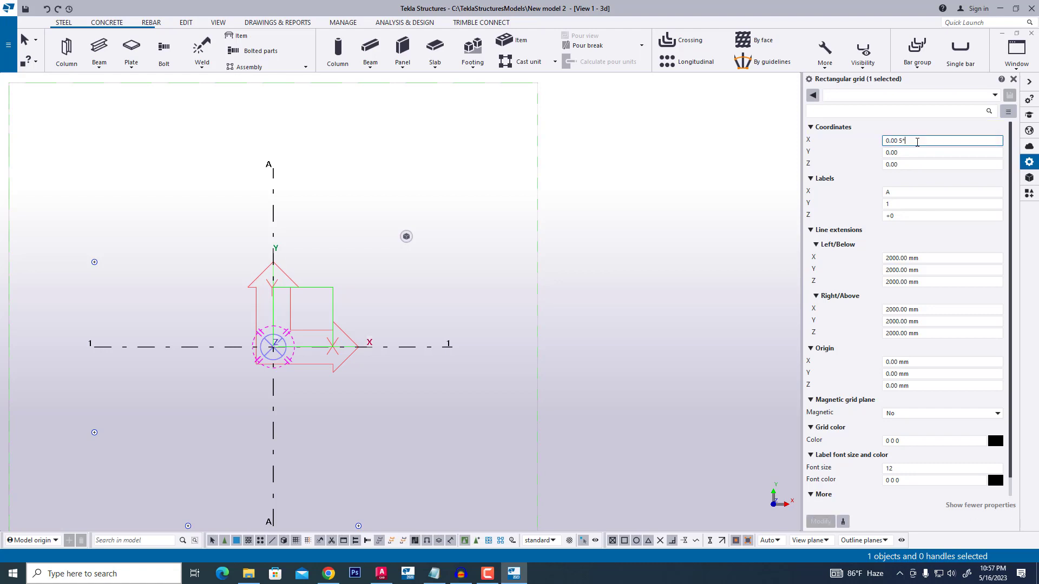
pyautogui.write('7000 7010')
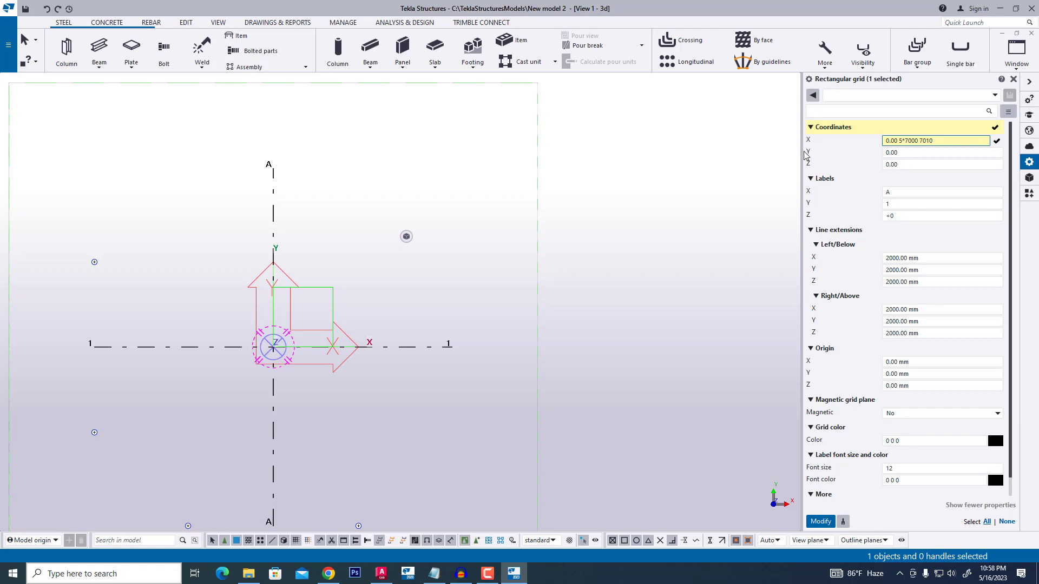
# Set Coordinates Y to '0.00 2*8315 8325' after checking widths in AutoCAD, then check the labels there
pyautogui.click(908, 153)
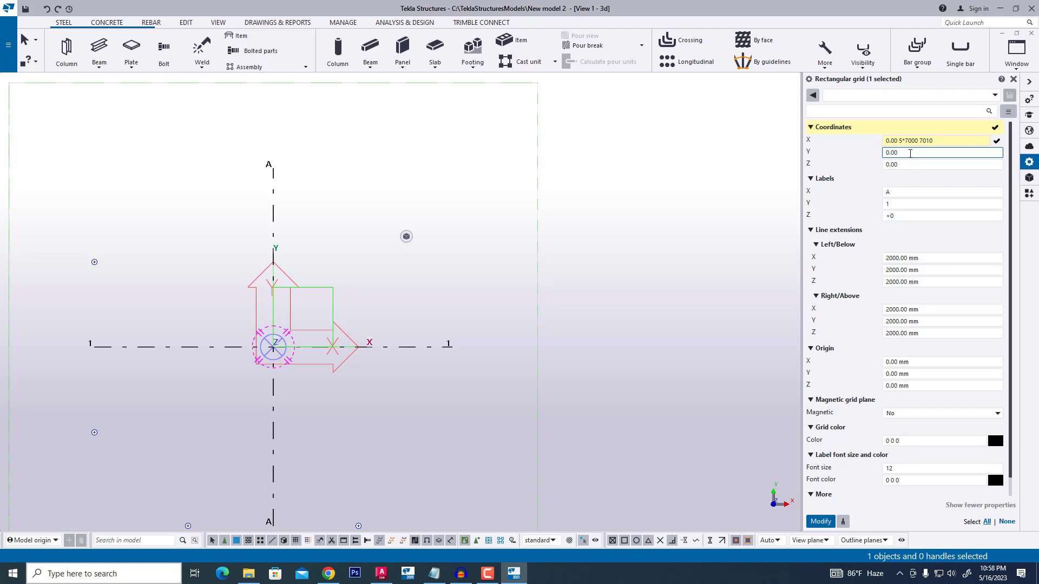
pyautogui.write('2*')
pyautogui.click(389, 577)
pyautogui.click(390, 577)
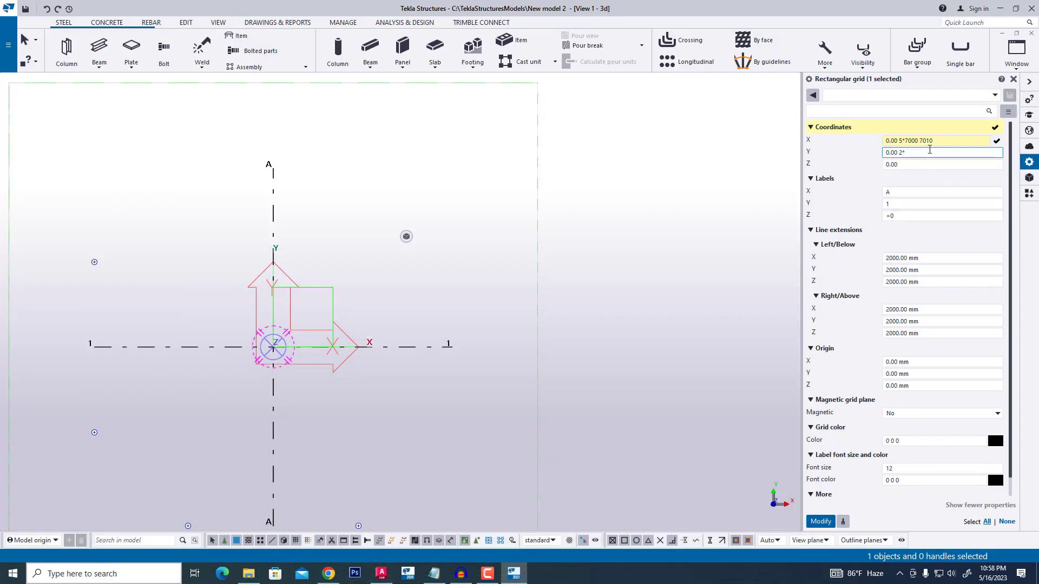
pyautogui.click(929, 152)
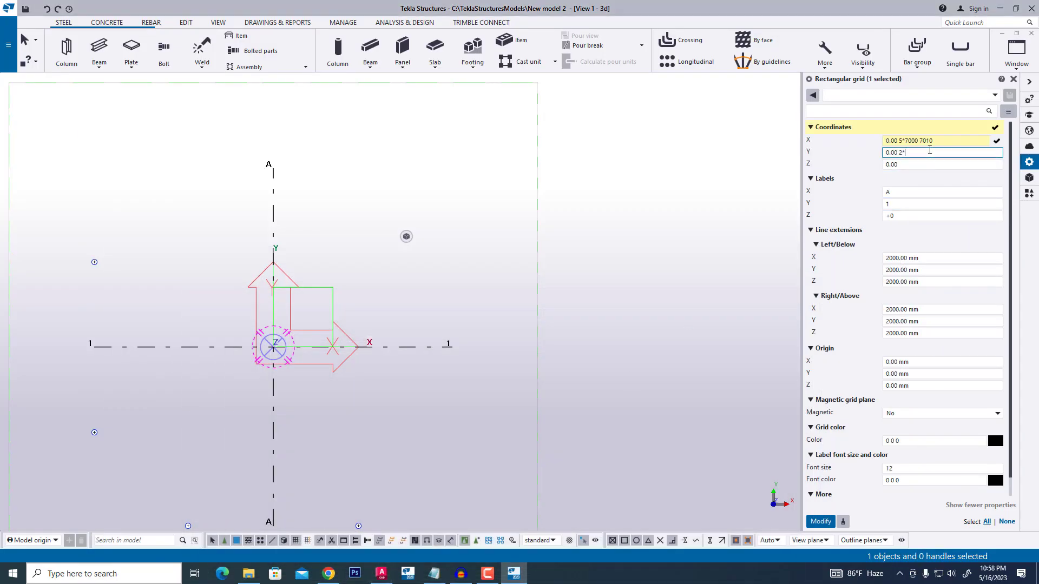
pyautogui.write('83')
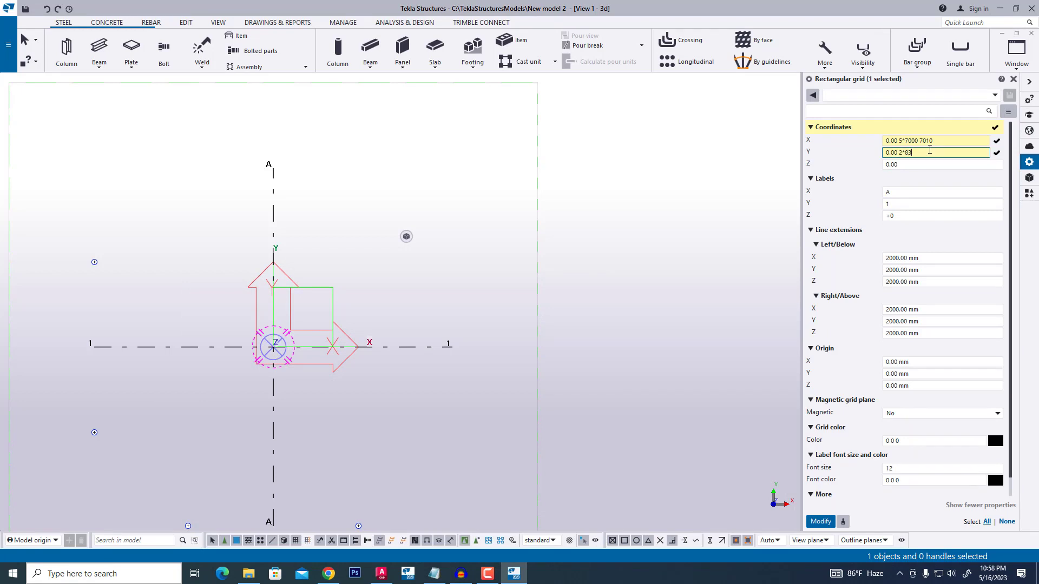
pyautogui.write('15 8325')
pyautogui.press('Tab')
pyautogui.click(908, 193)
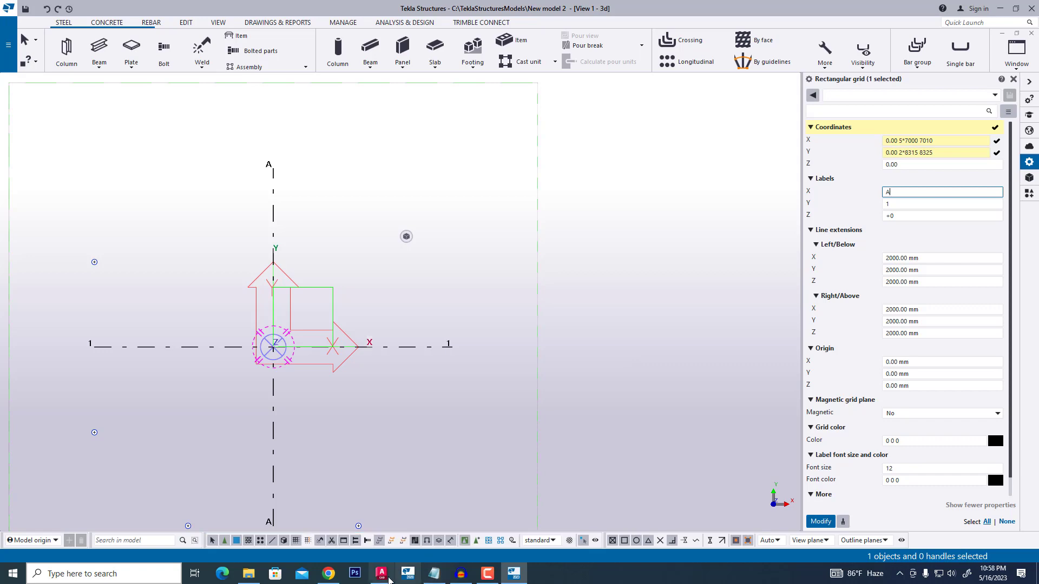
pyautogui.click(389, 579)
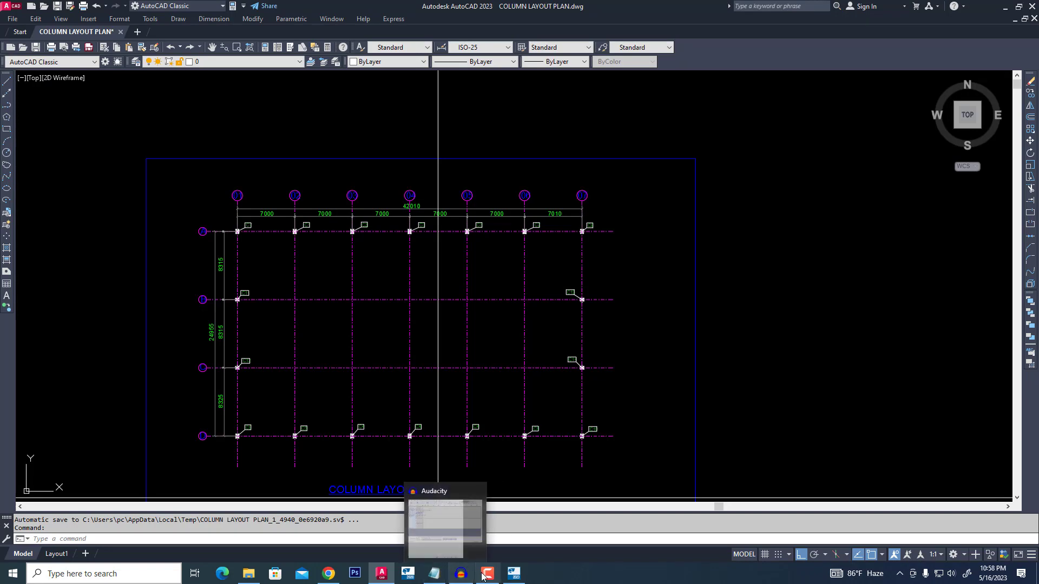
# Return to Tekla's grid Properties and select the old 'A' in Labels X
pyautogui.click(510, 574)
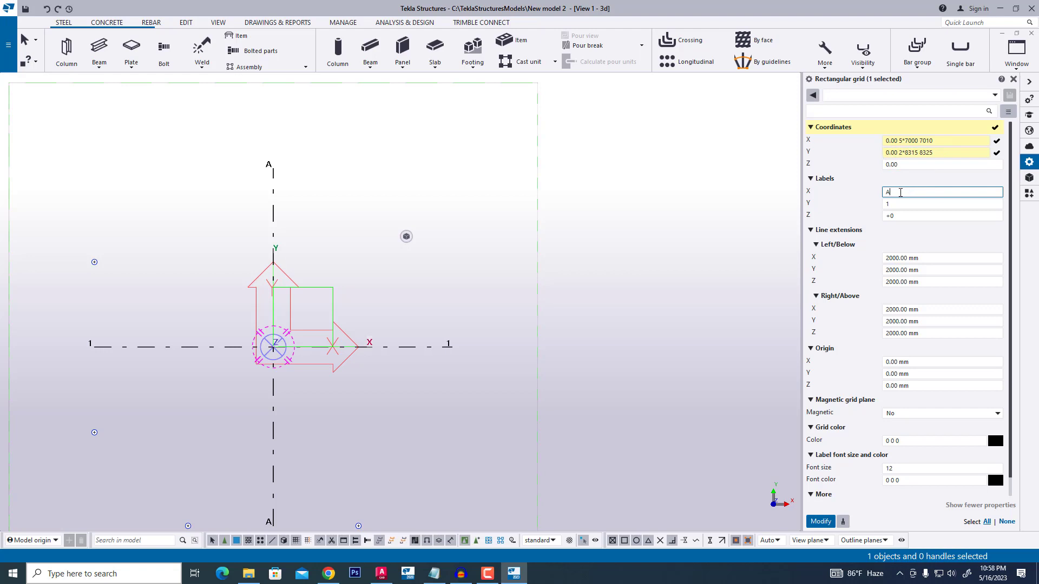
pyautogui.doubleClick(900, 193)
pyautogui.press('BackSpace')
pyautogui.write('01 02 03 04')
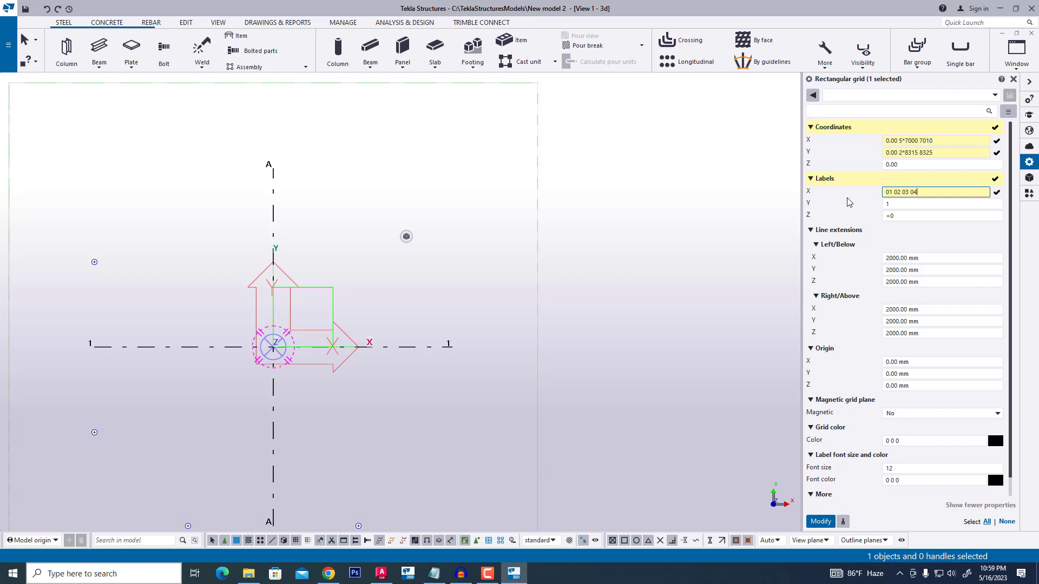
pyautogui.write('6 07')
pyautogui.click(879, 204)
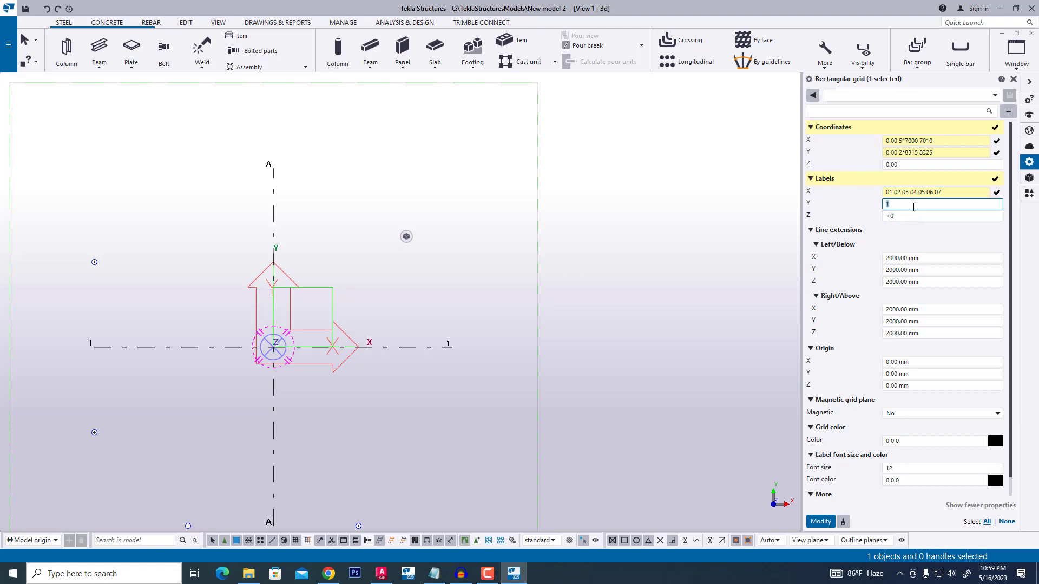
pyautogui.write('A B C D')
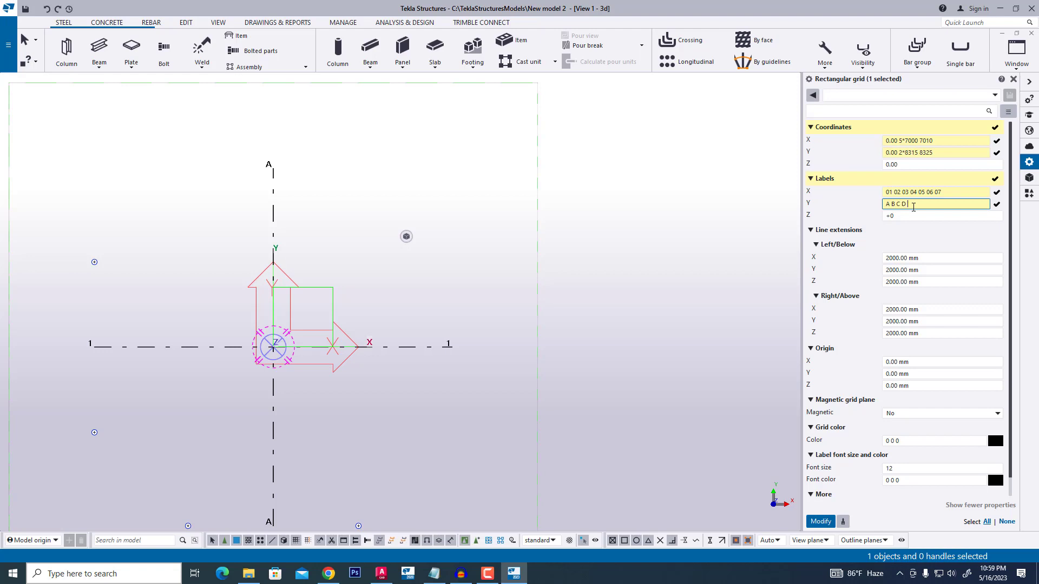
# Add a Z level at 7000 labelled '+7000' and apply the grid changes with Modify
pyautogui.click(909, 216)
pyautogui.click(908, 163)
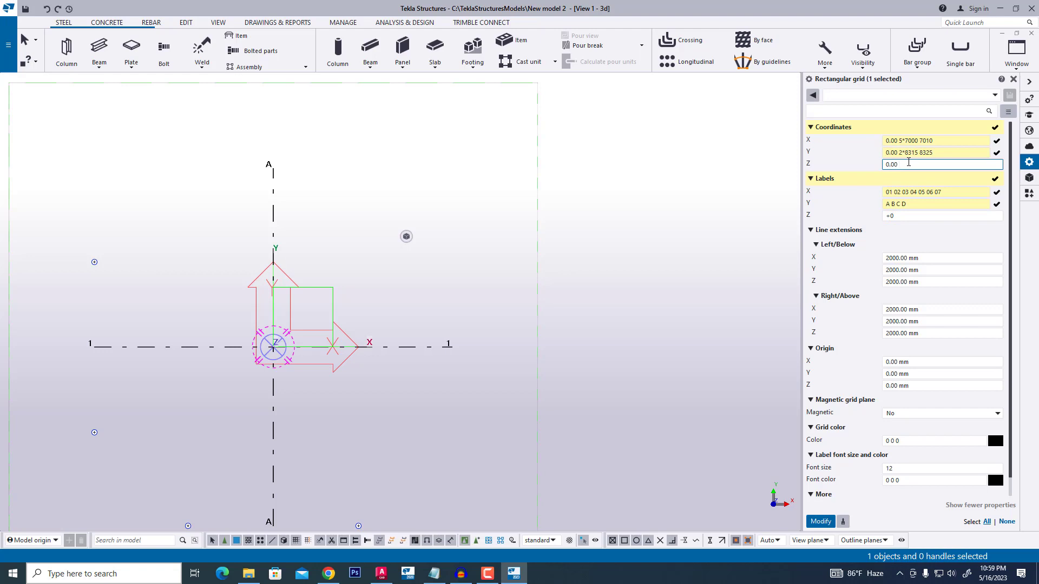
pyautogui.write('7000')
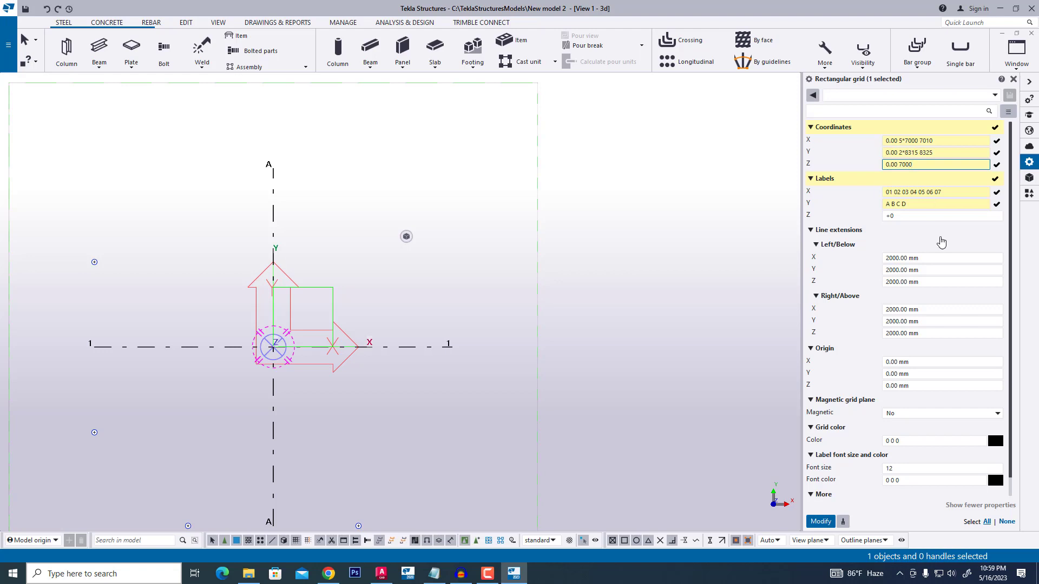
pyautogui.click(925, 216)
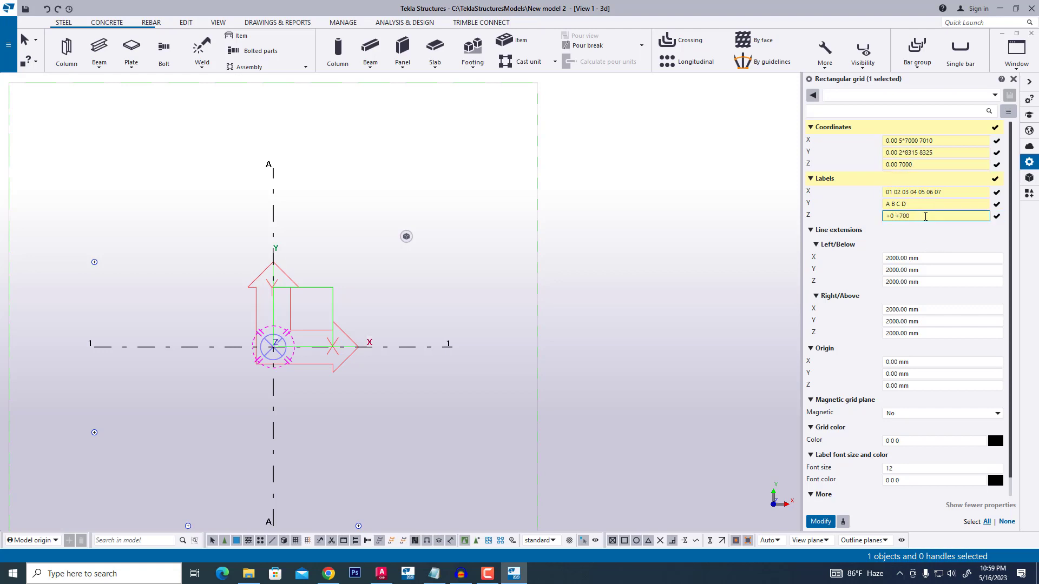
pyautogui.write('+7000')
pyautogui.click(815, 522)
# Fit the work area to the entire 01–07 by A–D grid and centre it in the view
pyautogui.scroll(-5, 233, 354)
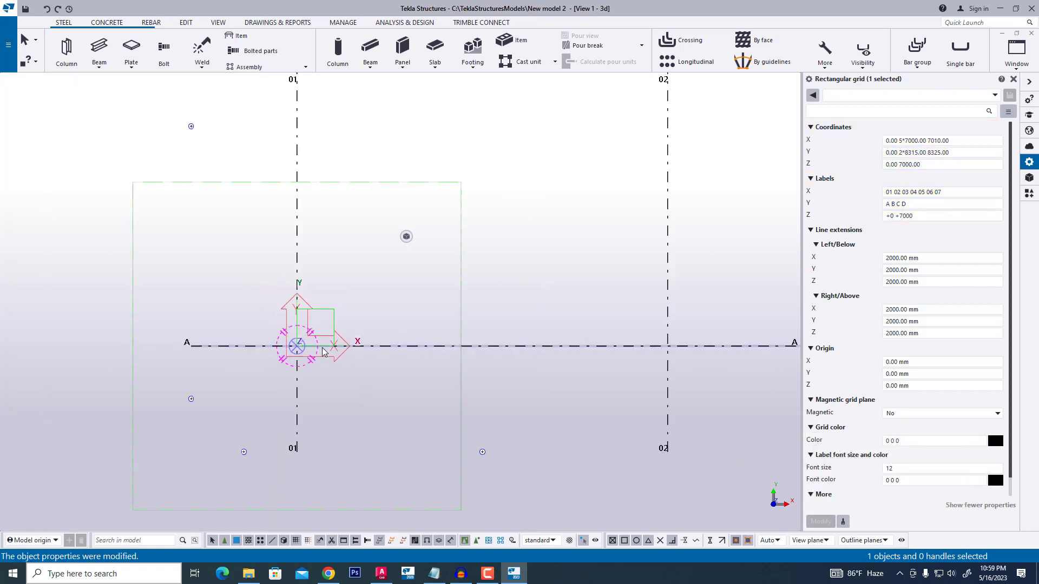
pyautogui.scroll(3, 251, 314)
pyautogui.rightClick(226, 369)
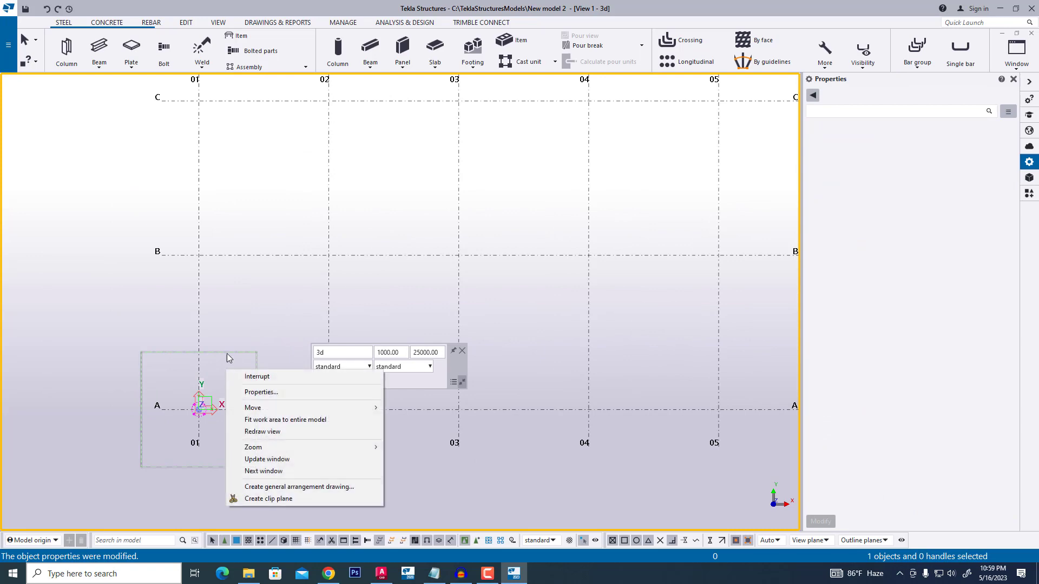
pyautogui.click(286, 420)
pyautogui.scroll(-4, 274, 365)
pyautogui.scroll(2, 247, 300)
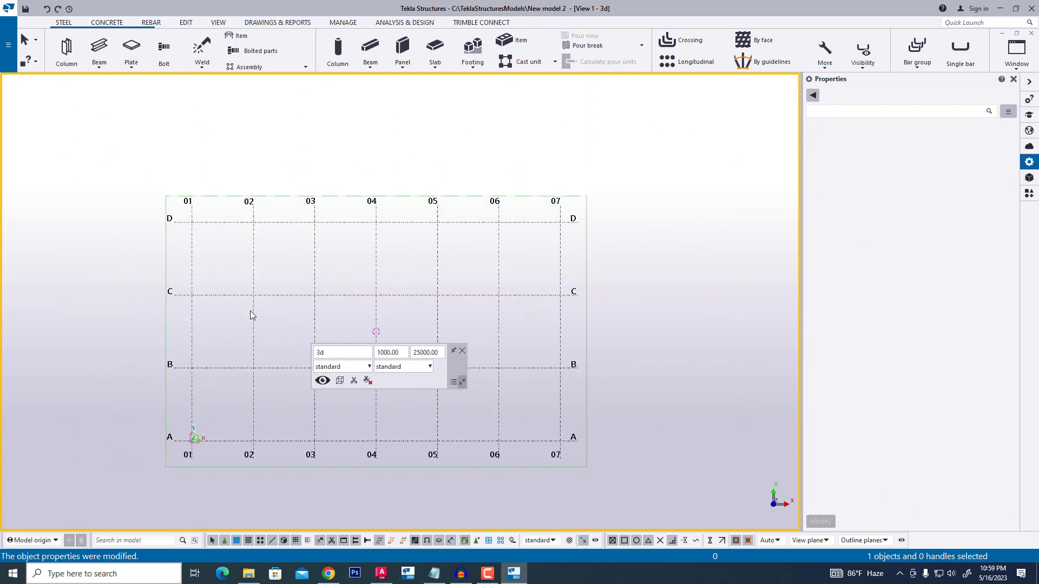
pyautogui.moveTo(251, 309); pyautogui.dragTo(275, 277, button='middle')
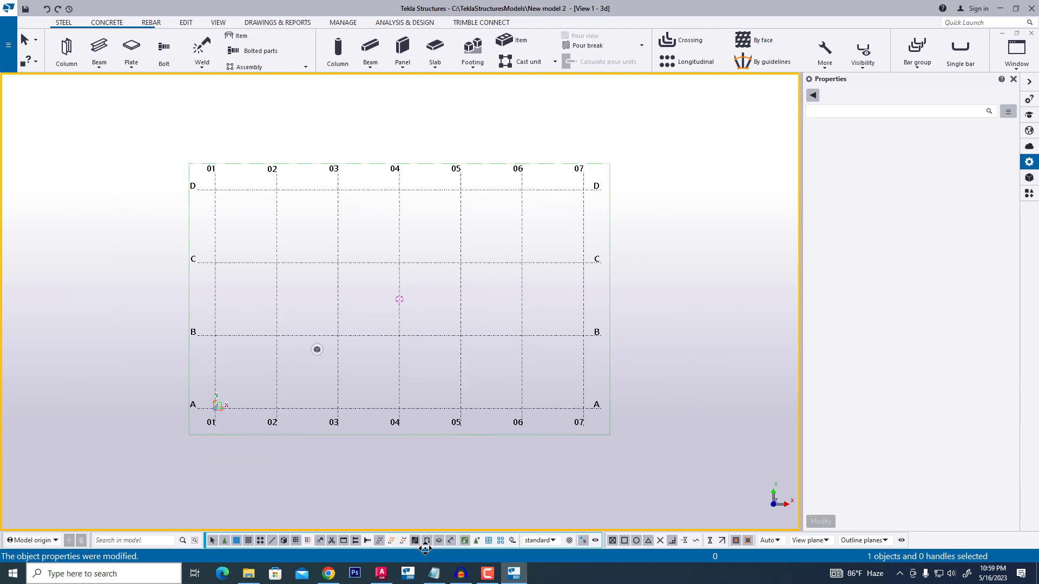
# Compare the Tekla grid against the AutoCAD column plan, switching back and forth
pyautogui.click(382, 573)
pyautogui.moveTo(436, 395)
pyautogui.mouseDown(button='middle')
pyautogui.moveTo(436, 367)
pyautogui.moveTo(385, 341)
pyautogui.moveTo(412, 352)
pyautogui.mouseUp(button='middle')
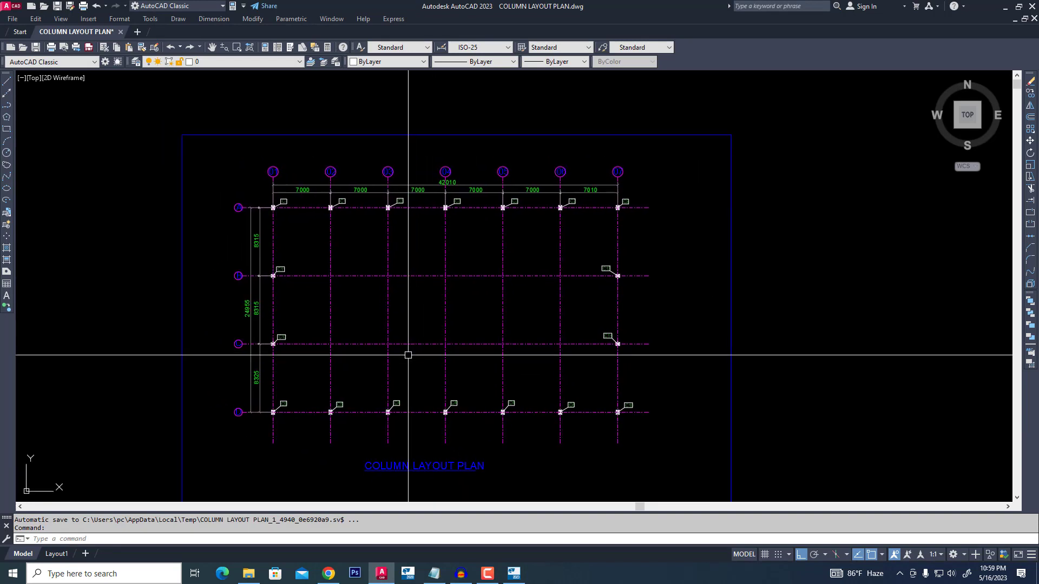
pyautogui.click(514, 580)
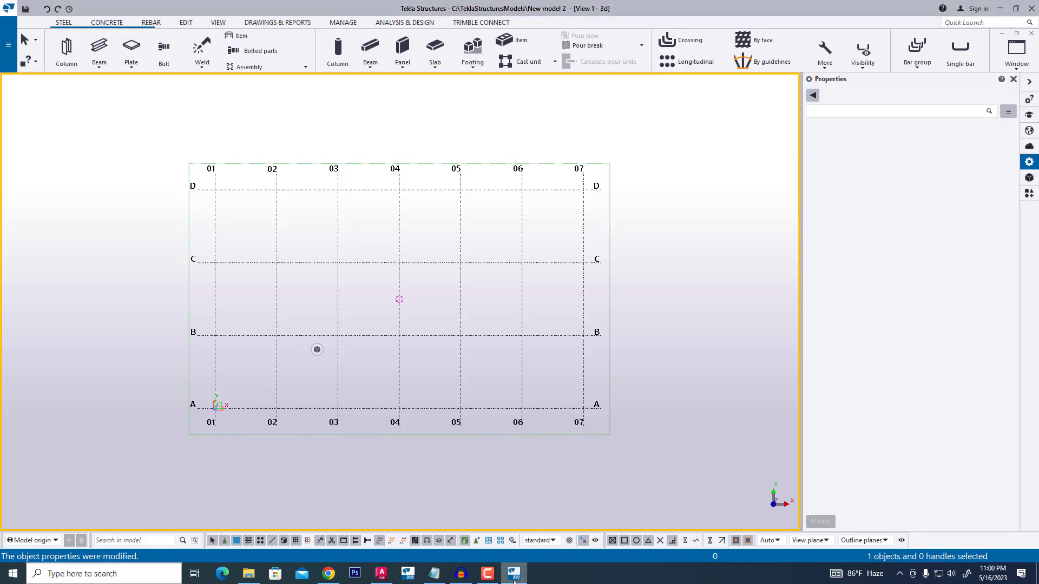
pyautogui.click(514, 580)
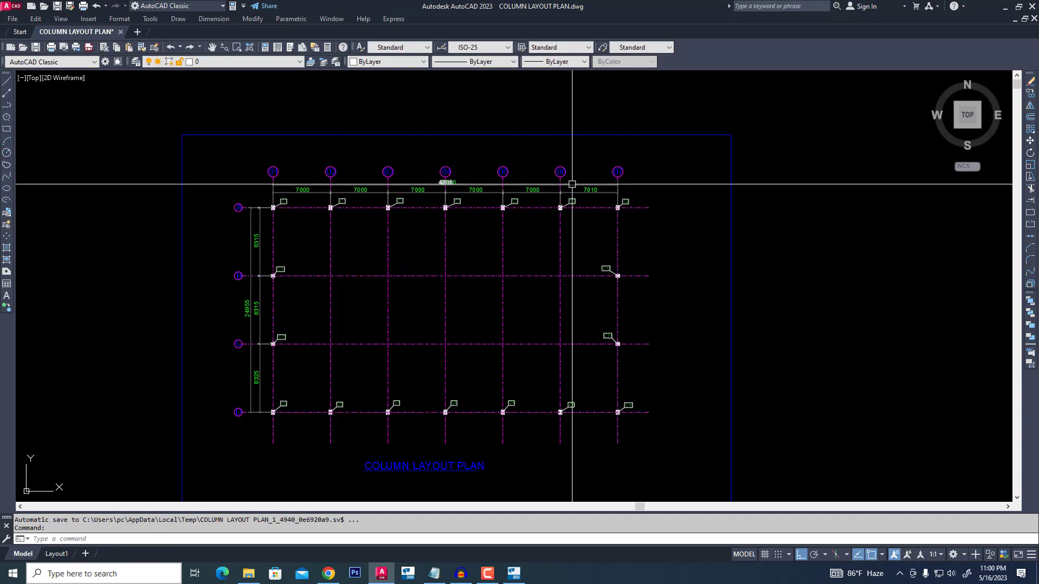
pyautogui.click(514, 574)
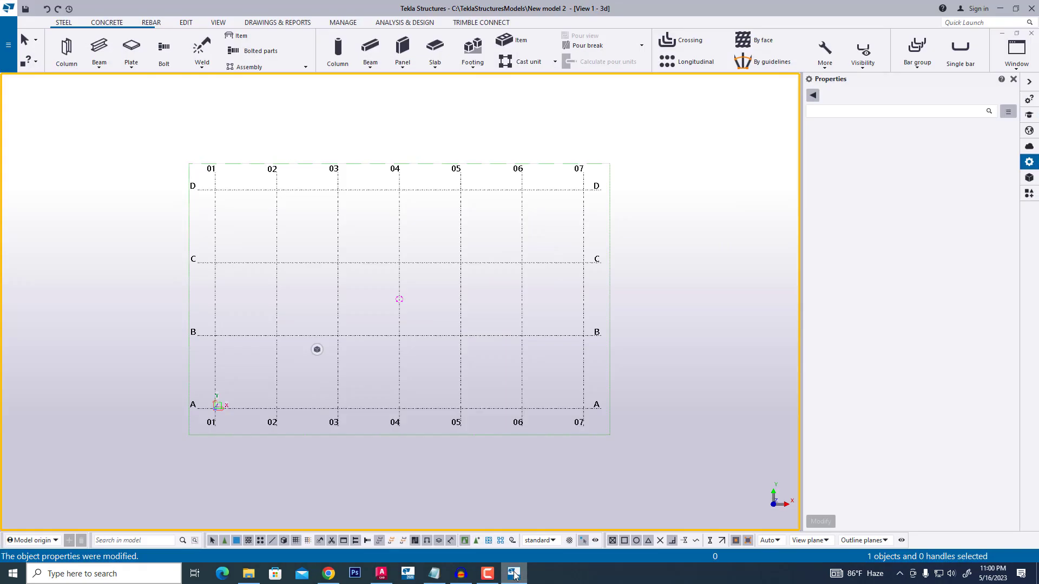
pyautogui.click(514, 575)
# Zoom on the AutoCAD grid bubbles to confirm row A is at the top, then return to Tekla
pyautogui.scroll(4, 238, 208)
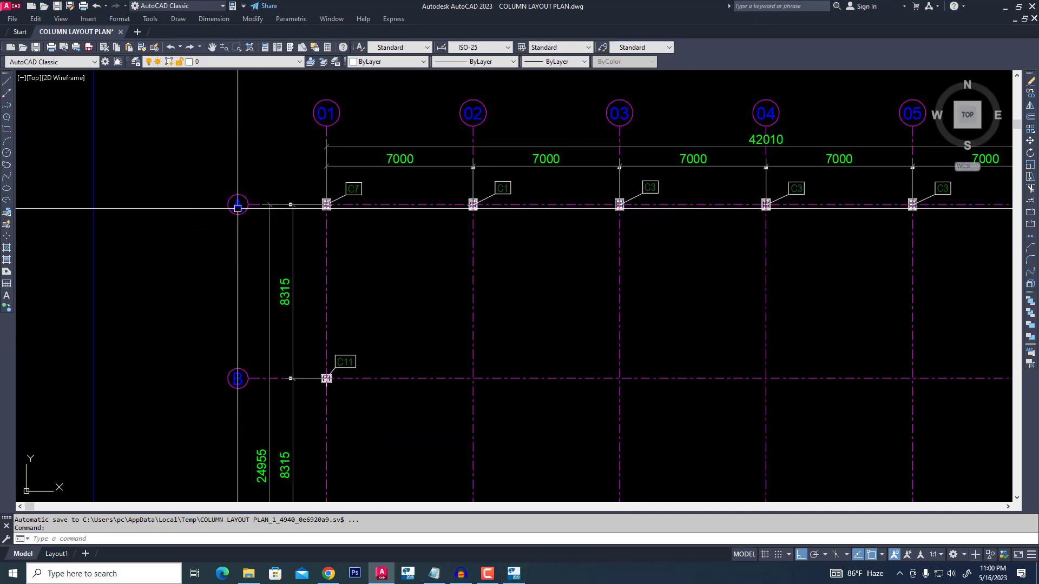
pyautogui.scroll(-2, 238, 208)
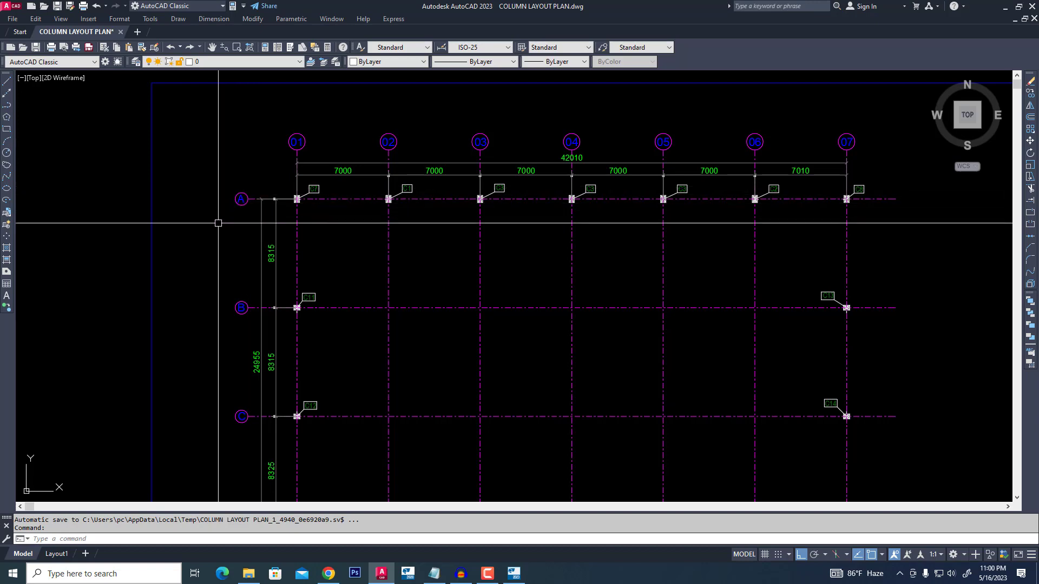
pyautogui.click(514, 575)
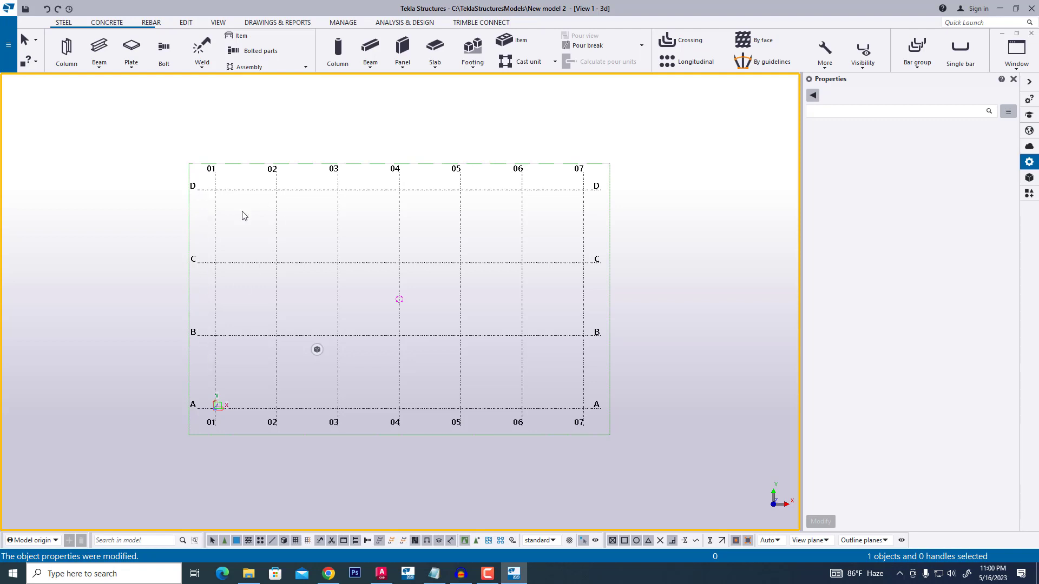
# Change the grid's Y coordinates to '0.00 8325 2*8315' and labels to 'D C B A', and apply
pyautogui.click(349, 264)
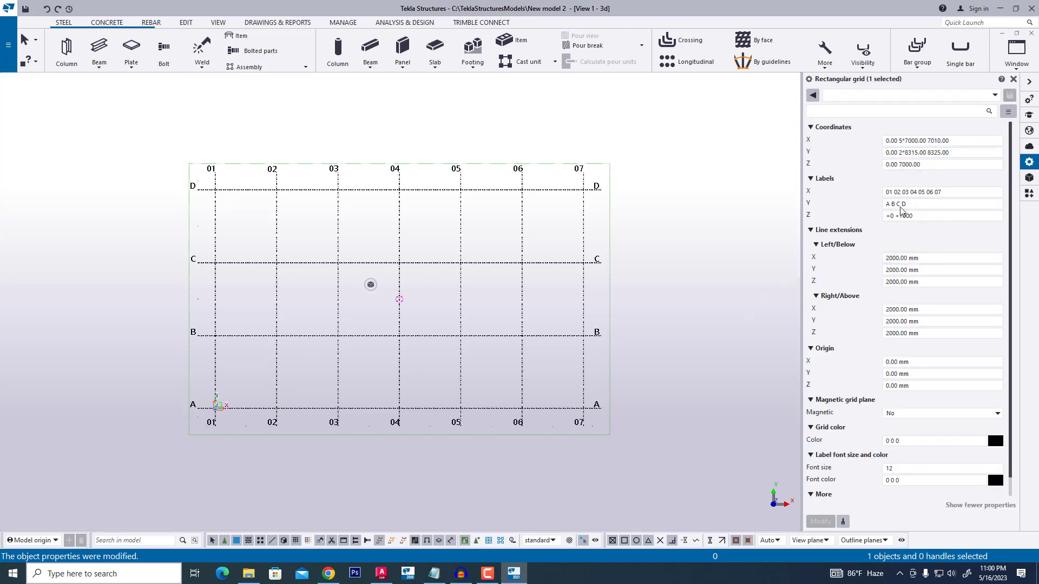
pyautogui.click(955, 153)
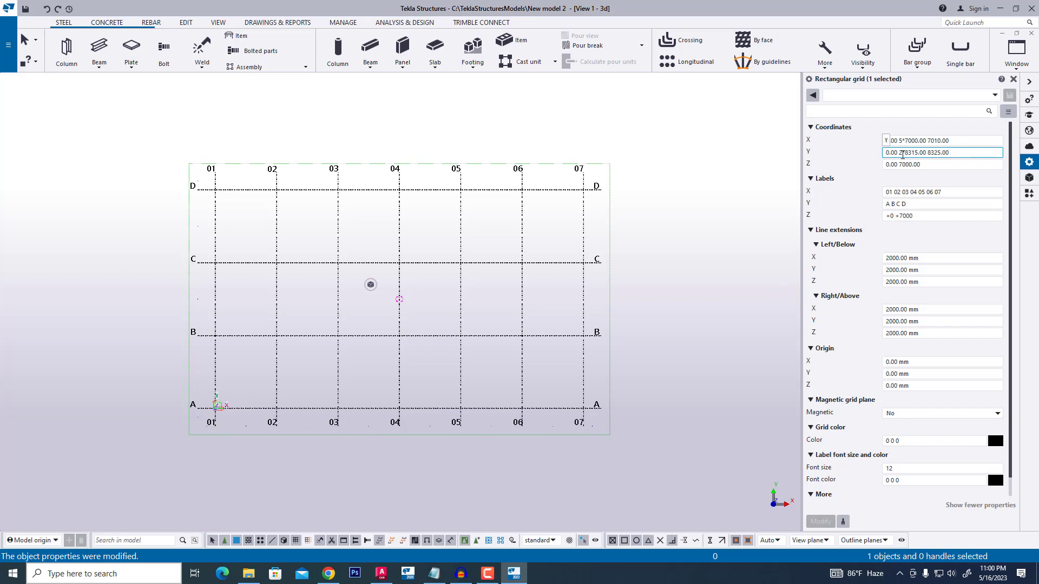
pyautogui.moveTo(901, 152); pyautogui.dragTo(950, 152)
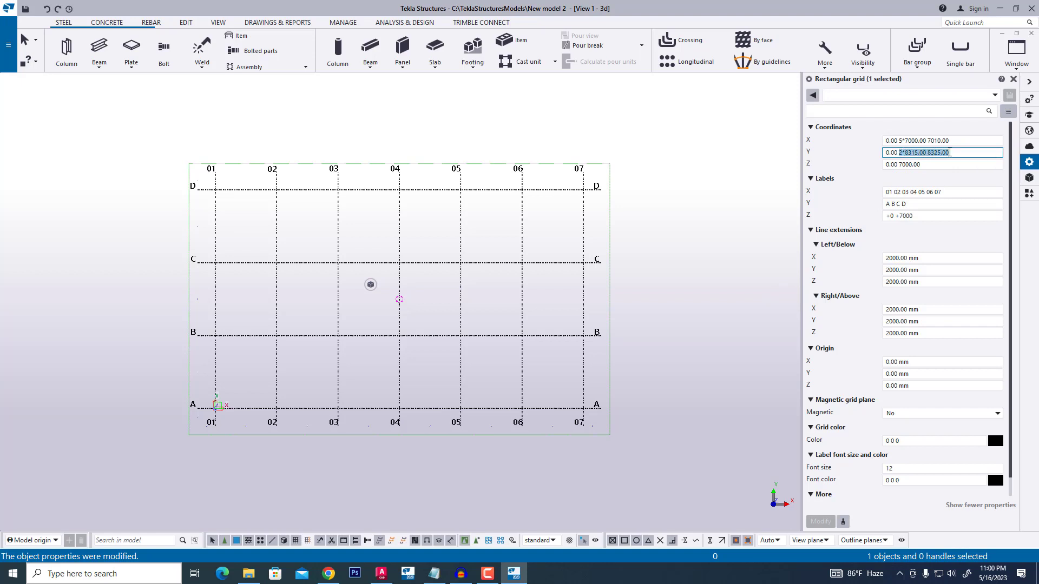
pyautogui.write('8325 2*8315')
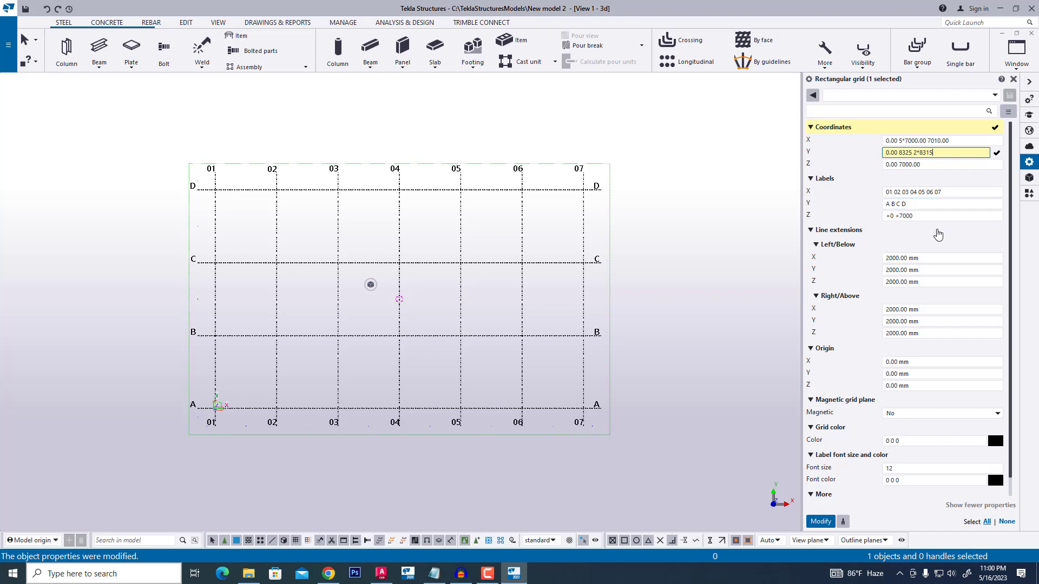
pyautogui.moveTo(919, 204); pyautogui.dragTo(869, 208)
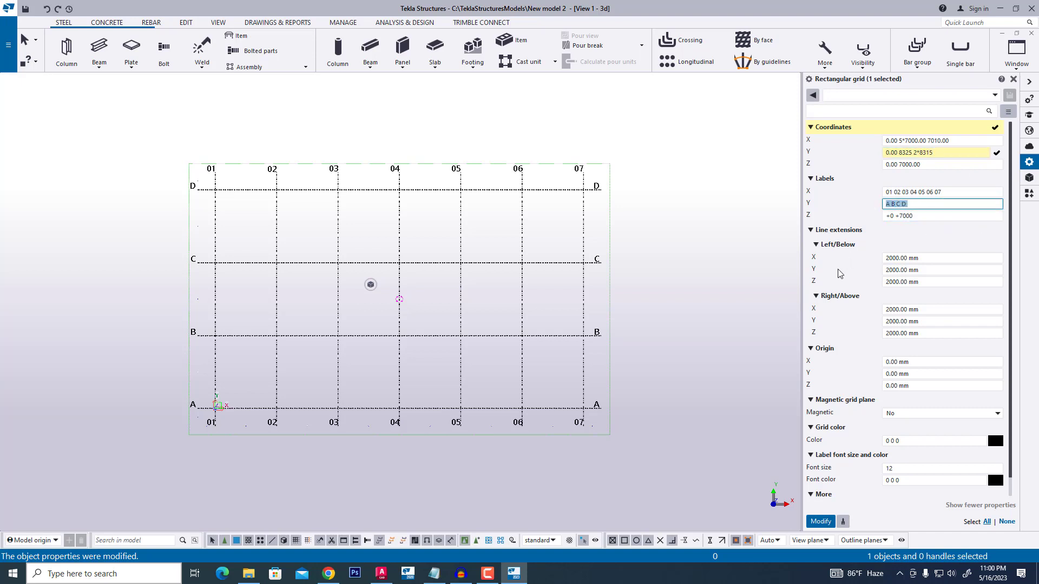
pyautogui.press('BackSpace')
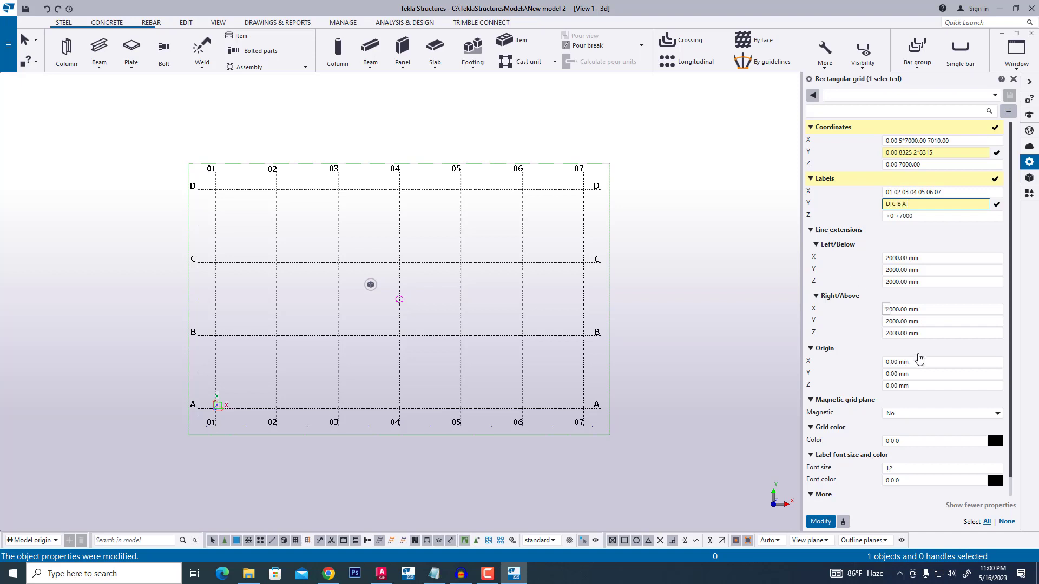
pyautogui.click(821, 521)
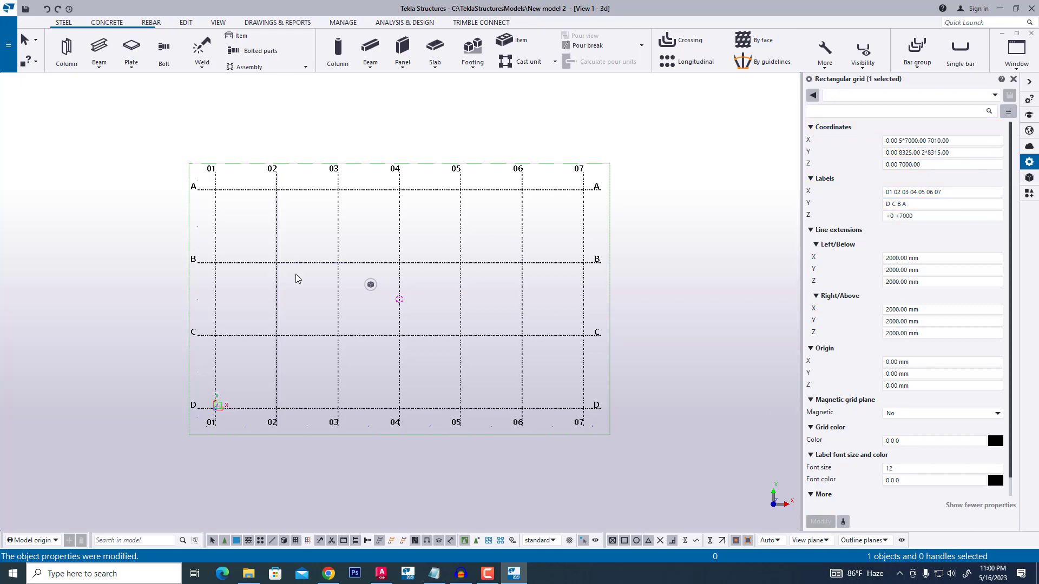
# Deselect the grid and recentre the plan, then compare it with the AutoCAD drawing
pyautogui.scroll(3, 379, 292)
pyautogui.rightClick(360, 227)
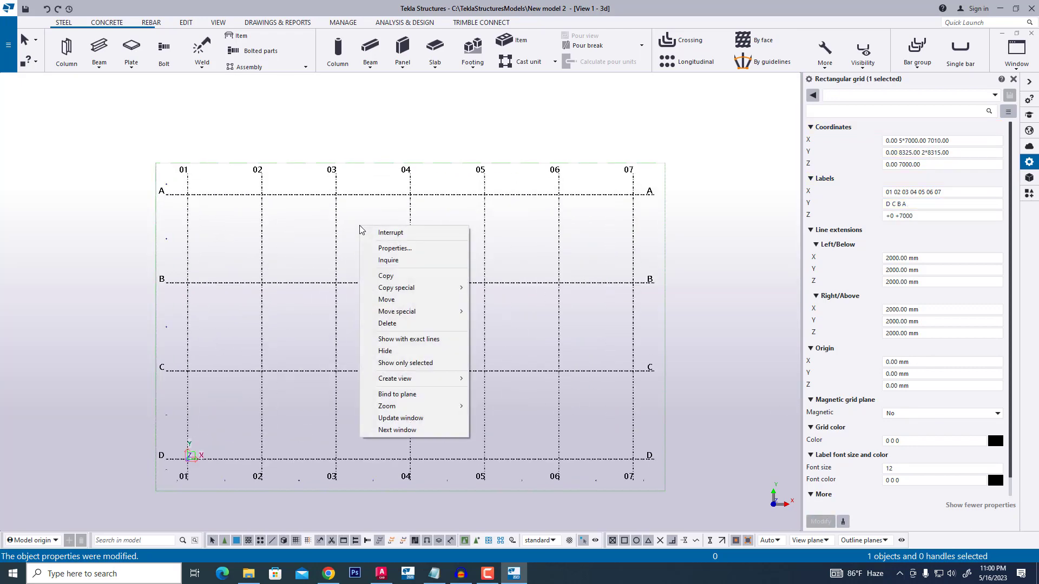
pyautogui.click(479, 250)
pyautogui.moveTo(441, 267); pyautogui.dragTo(422, 257, button='middle')
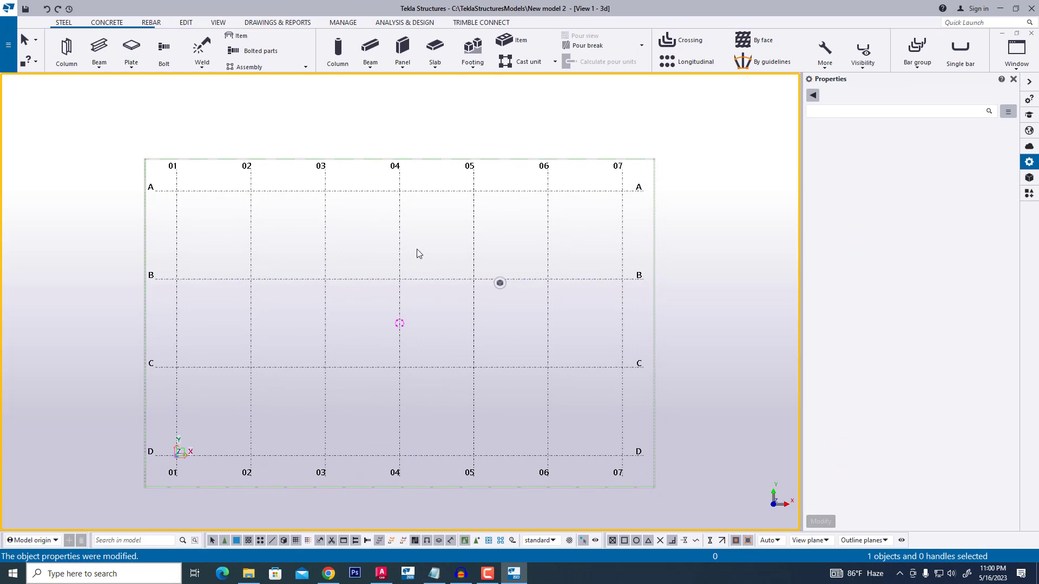
pyautogui.click(382, 574)
# Zoom and pan around the AutoCAD column layout plan to check it against the Tekla grid
pyautogui.scroll(-5, 482, 348)
pyautogui.scroll(5, 453, 343)
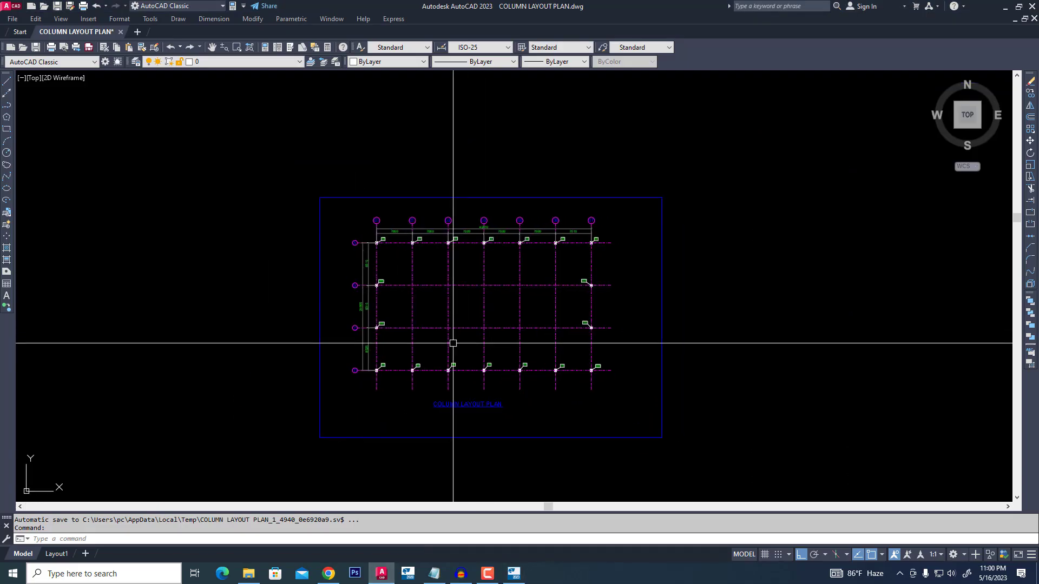
pyautogui.moveTo(356, 328)
pyautogui.mouseDown(button='middle')
pyautogui.moveTo(332, 357)
pyautogui.moveTo(313, 354)
pyautogui.moveTo(310, 333)
pyautogui.mouseUp(button='middle')
pyautogui.scroll(-2, 323, 309)
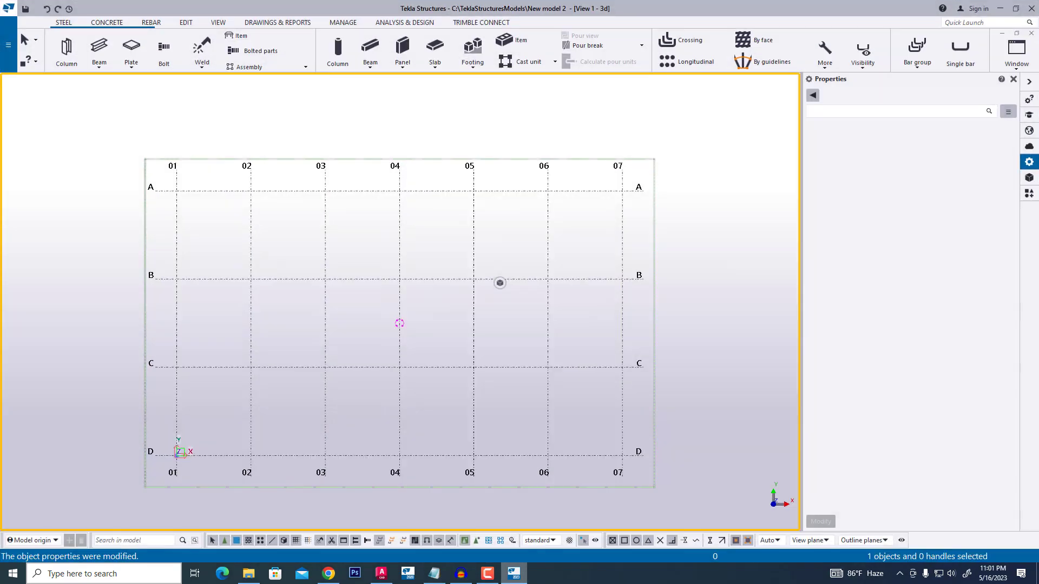
# Measure the horizontal distance from A/01 to A/02, giving 7000
pyautogui.scroll(-2, 257, 234)
pyautogui.scroll(4, 265, 235)
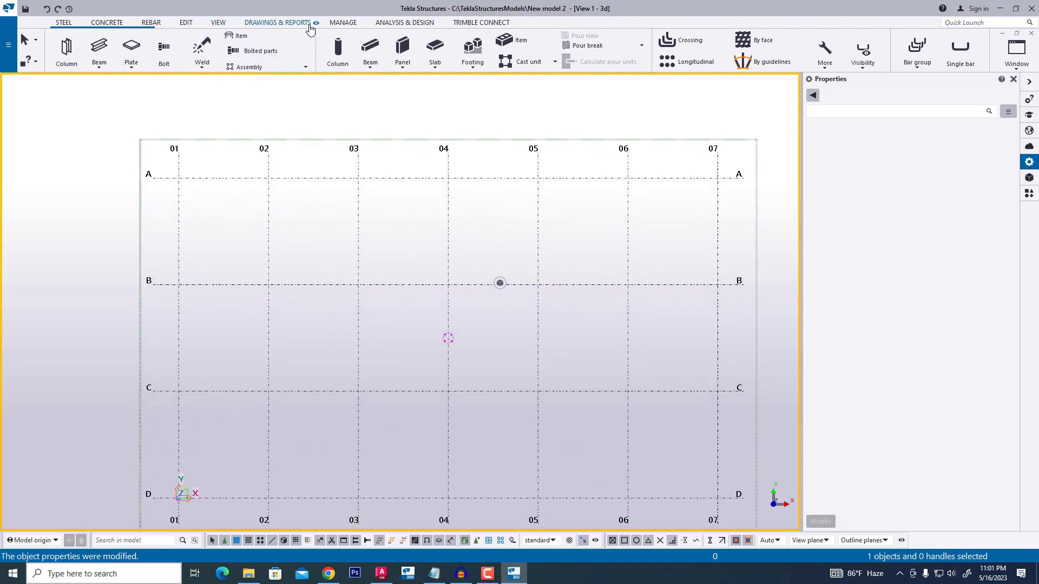
pyautogui.click(186, 22)
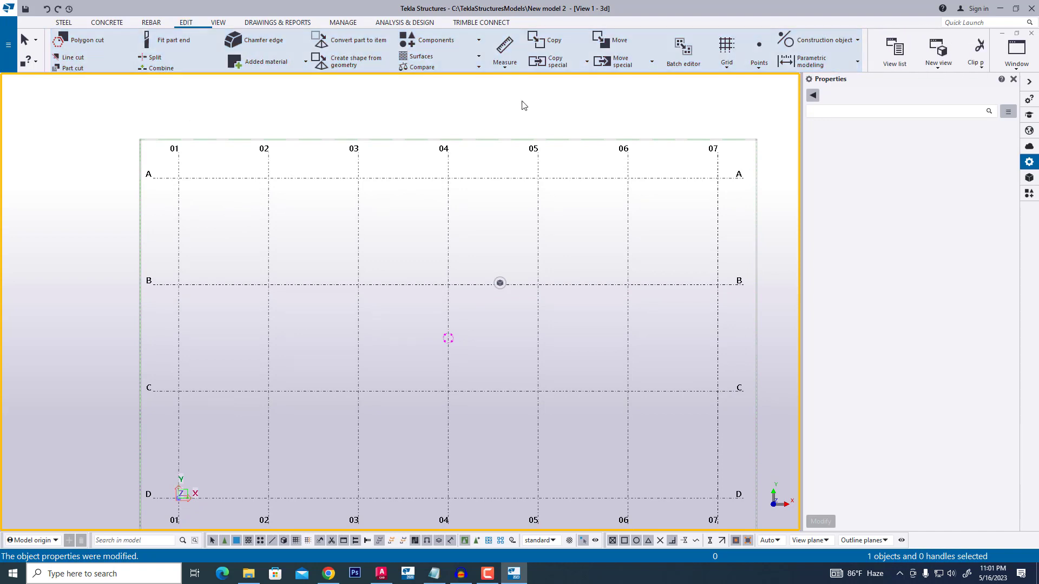
pyautogui.click(511, 66)
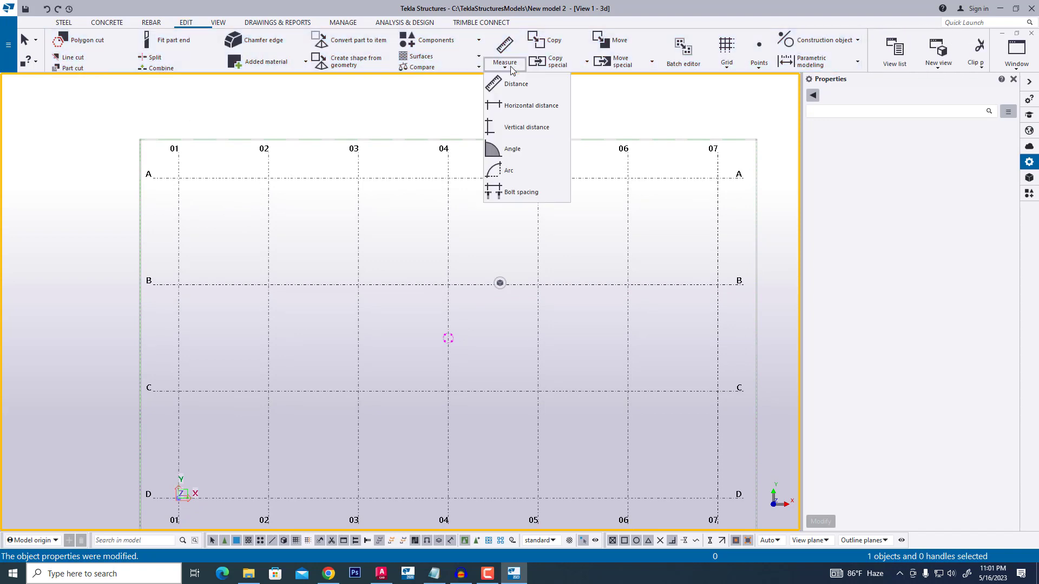
pyautogui.click(518, 107)
pyautogui.scroll(1, 154, 162)
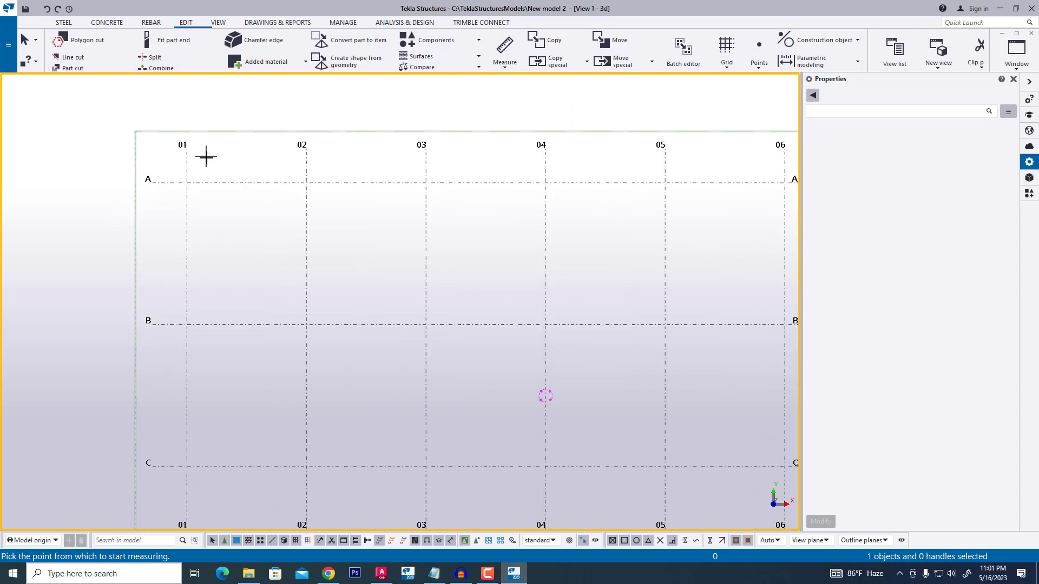
pyautogui.click(187, 183)
pyautogui.click(306, 183)
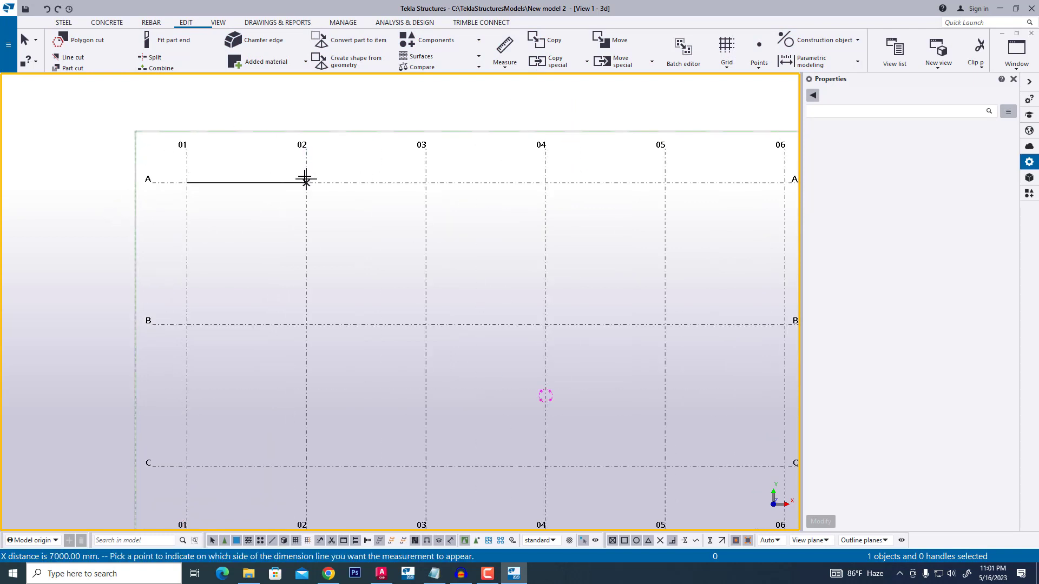
pyautogui.click(307, 179)
# Measure the horizontal distance between A/05 and A/06 (7000), then end the measuring command
pyautogui.moveTo(661, 237); pyautogui.dragTo(480, 241, button='middle')
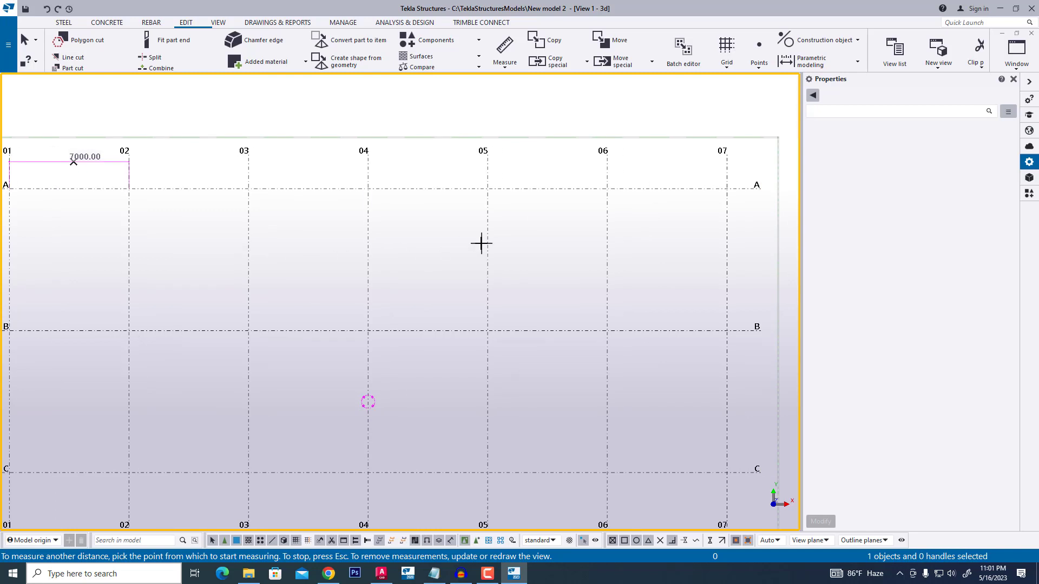
pyautogui.moveTo(492, 196); pyautogui.dragTo(415, 202, button='middle')
pyautogui.click(535, 192)
pyautogui.click(415, 193)
pyautogui.click(444, 173)
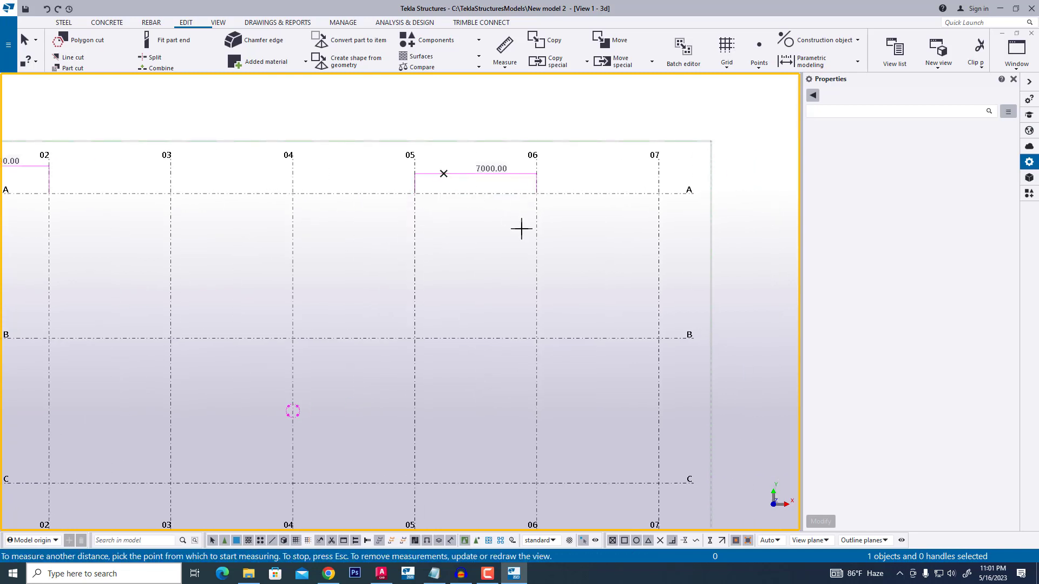
pyautogui.rightClick(556, 178)
pyautogui.click(568, 182)
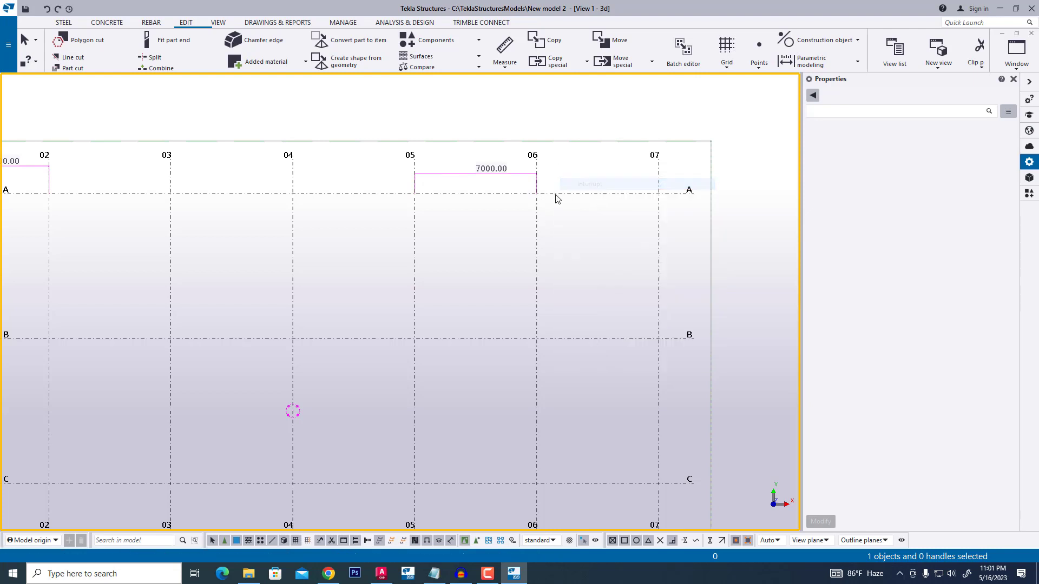
# Measure the horizontal distance from A/06 to A/07, giving 7010
pyautogui.click(505, 63)
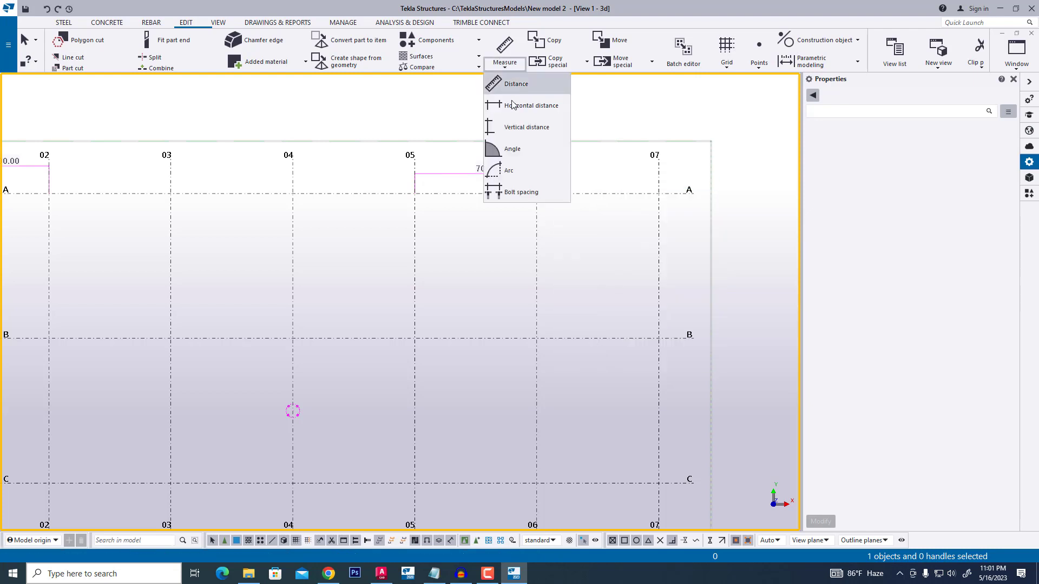
pyautogui.click(516, 106)
pyautogui.click(536, 193)
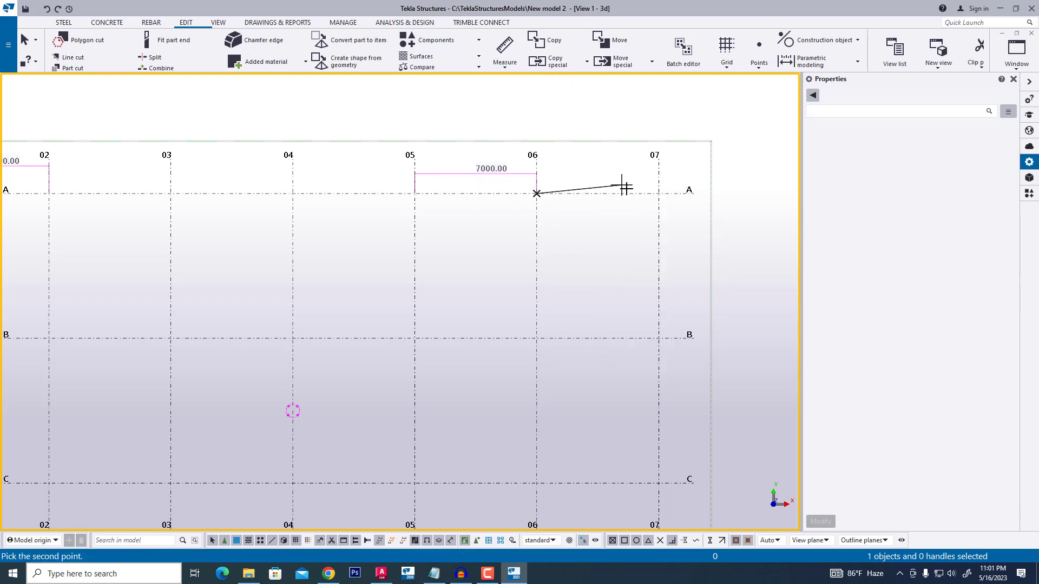
pyautogui.click(659, 193)
pyautogui.click(607, 172)
pyautogui.scroll(-3, 577, 217)
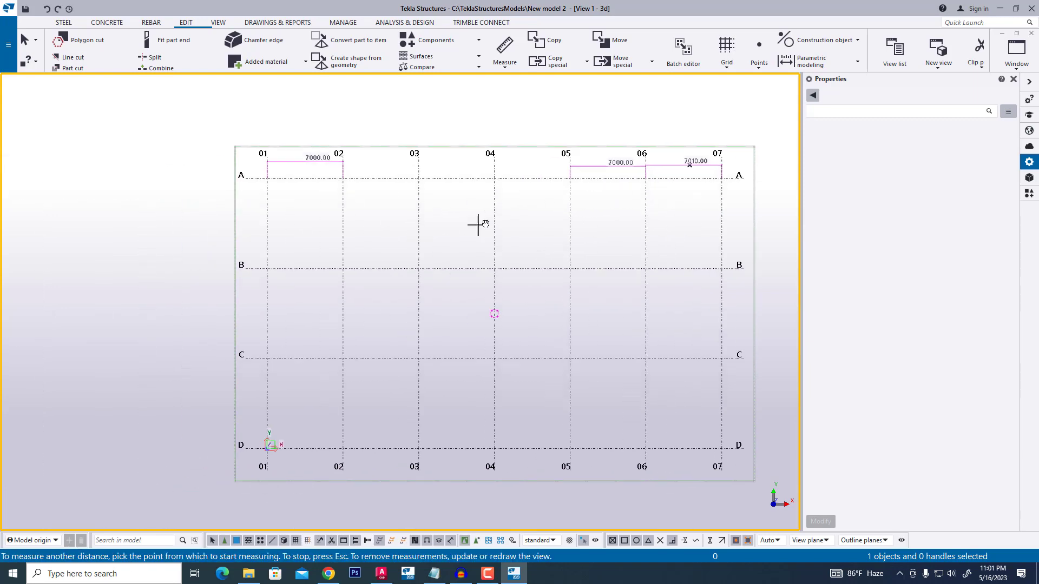
pyautogui.scroll(1, 260, 214)
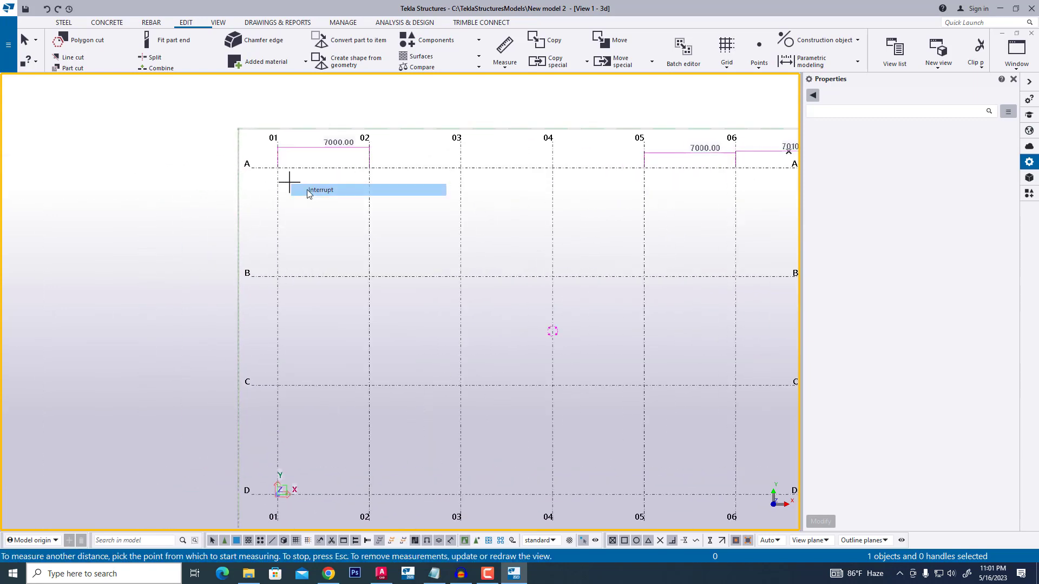
# Measure the row spacing from A/01 down to B/01, giving 8315
pyautogui.click(505, 63)
pyautogui.click(530, 106)
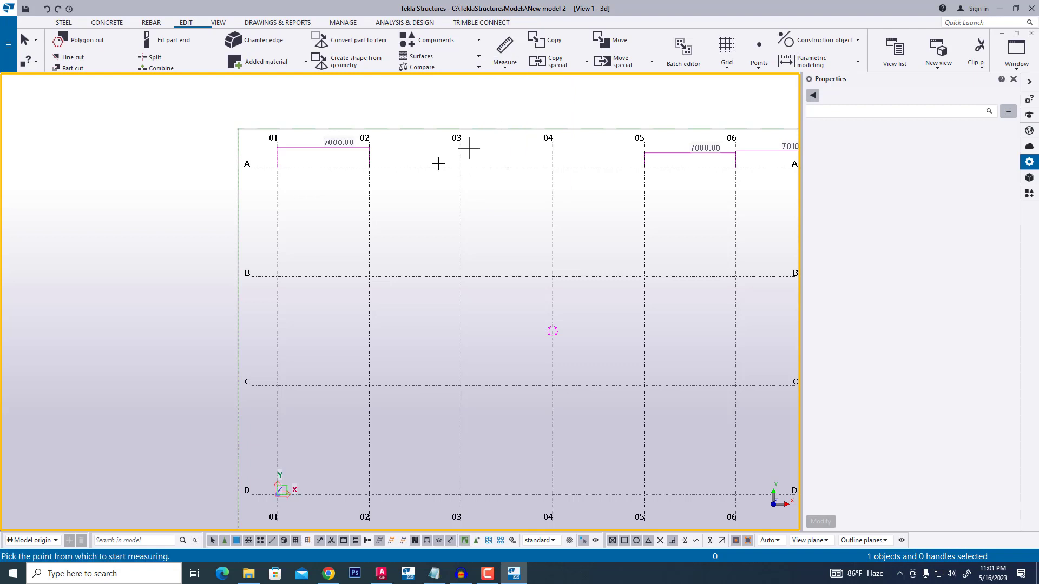
pyautogui.click(277, 168)
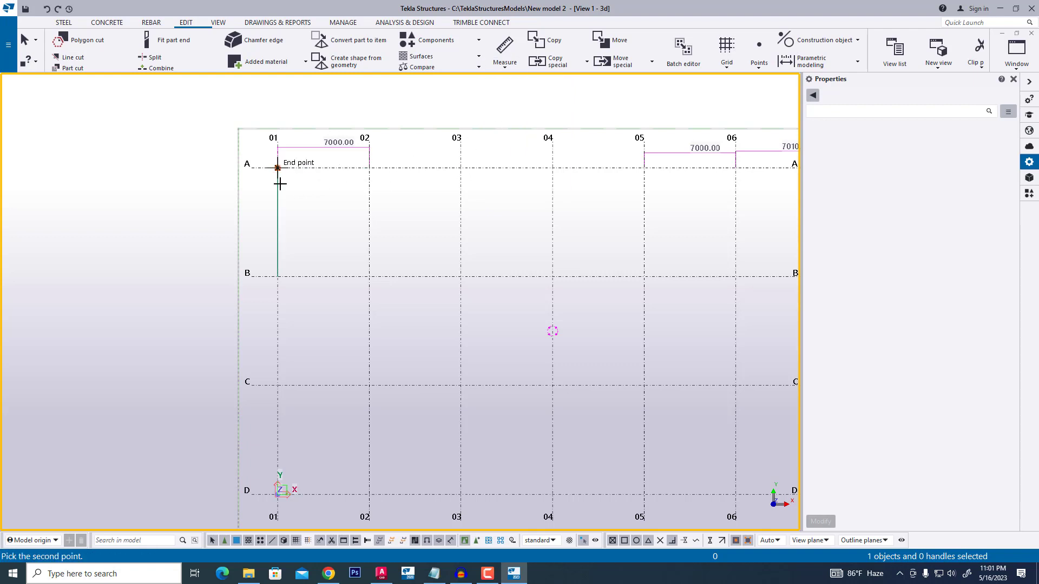
pyautogui.click(277, 275)
# Compare the measurements with the AutoCAD column layout, then cancel measuring in Tekla
pyautogui.moveTo(306, 310); pyautogui.dragTo(238, 261, button='middle')
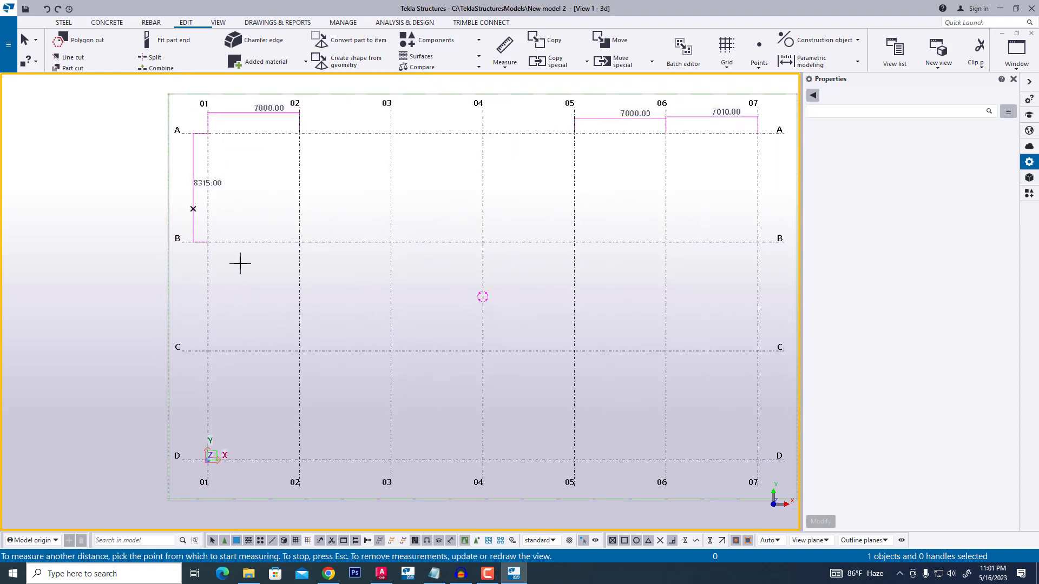
pyautogui.click(511, 575)
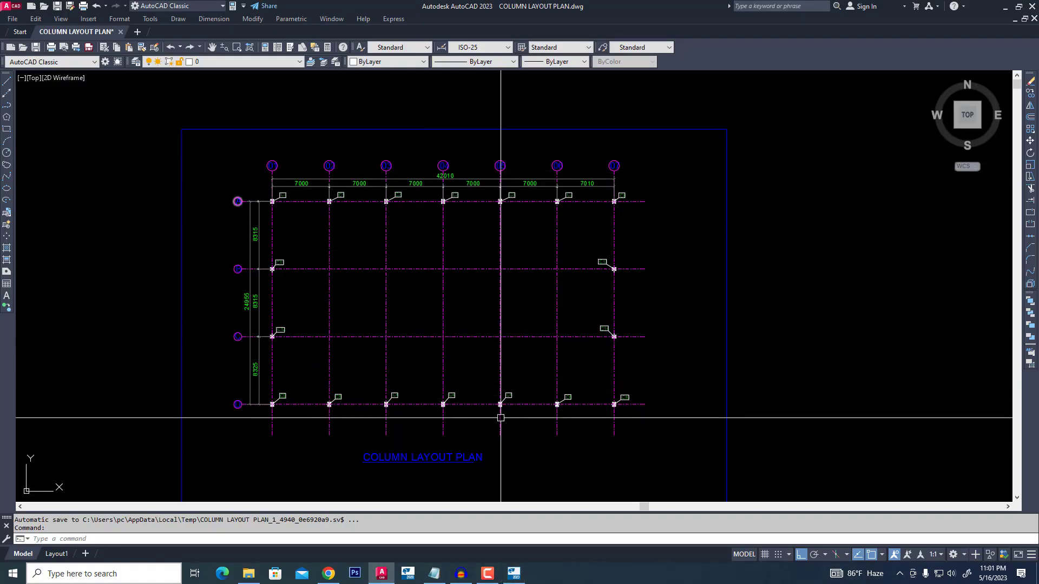
pyautogui.click(513, 573)
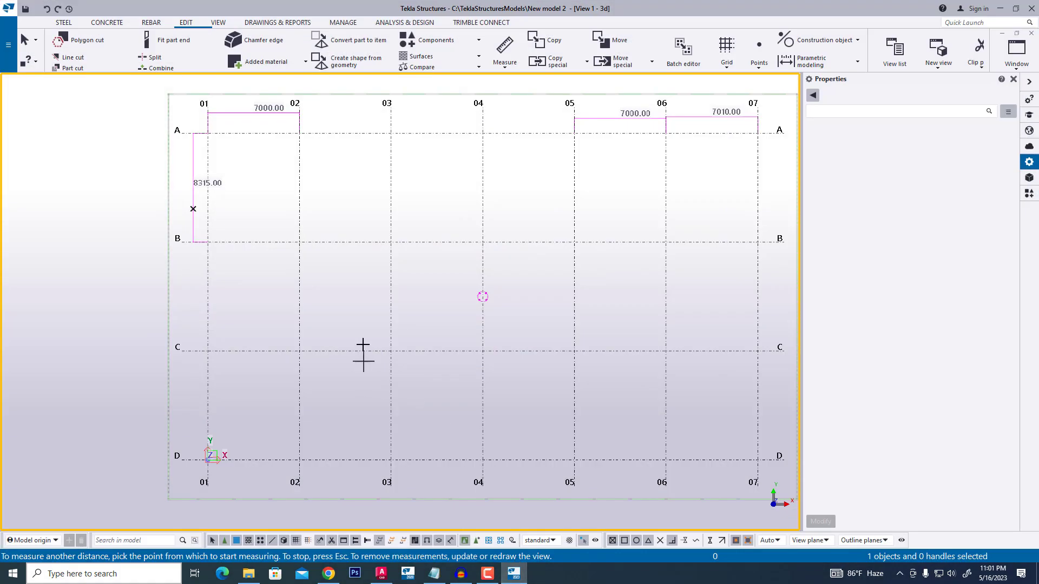
pyautogui.press('Escape')
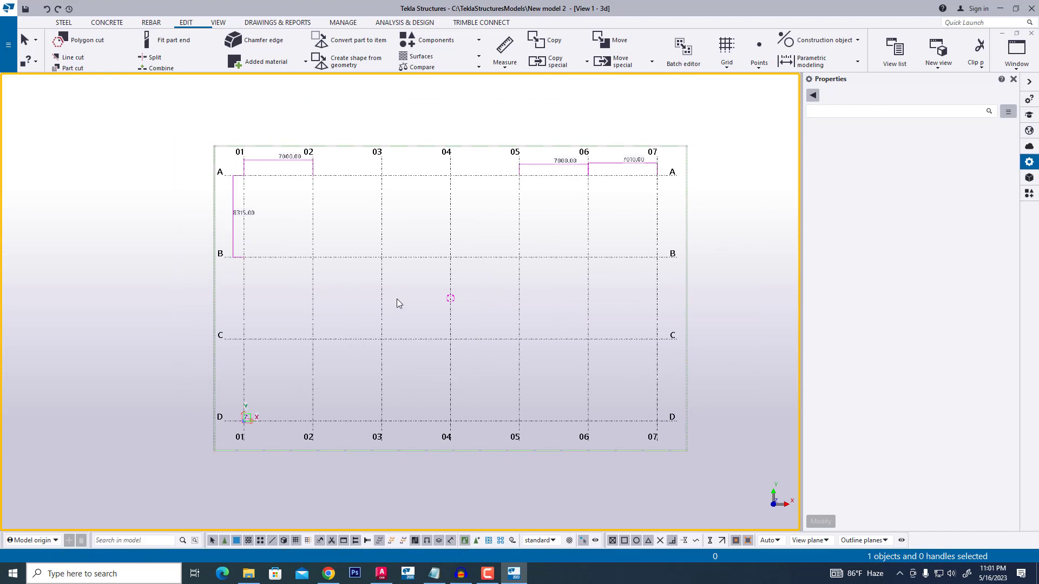
pyautogui.moveTo(397, 299); pyautogui.dragTo(371, 313, button='middle')
pyautogui.moveTo(376, 276); pyautogui.dragTo(366, 305, button='middle')
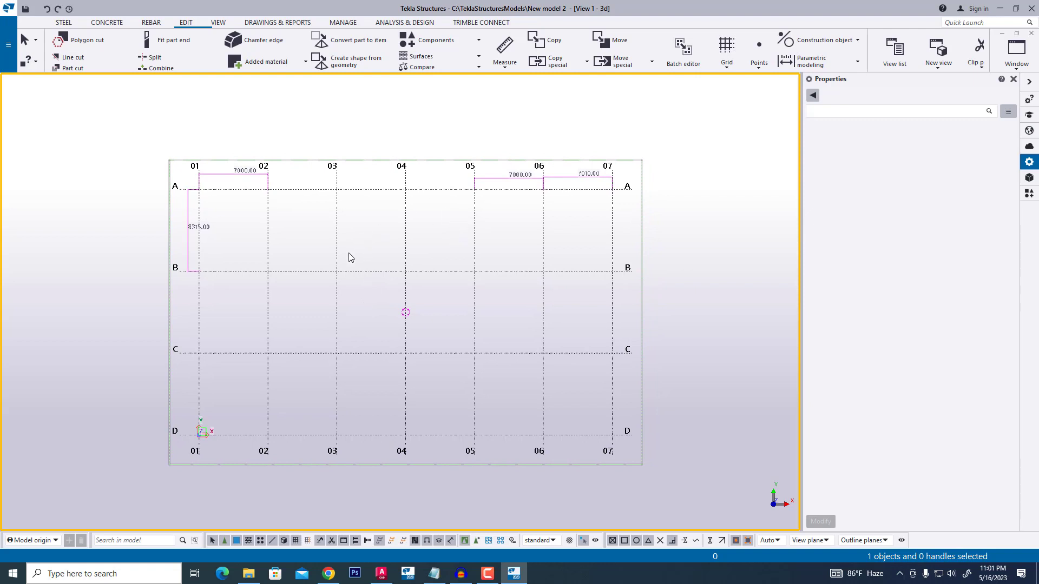
# Bring up the Creation of views along grid lines dialog and place it over the grid
pyautogui.click(217, 22)
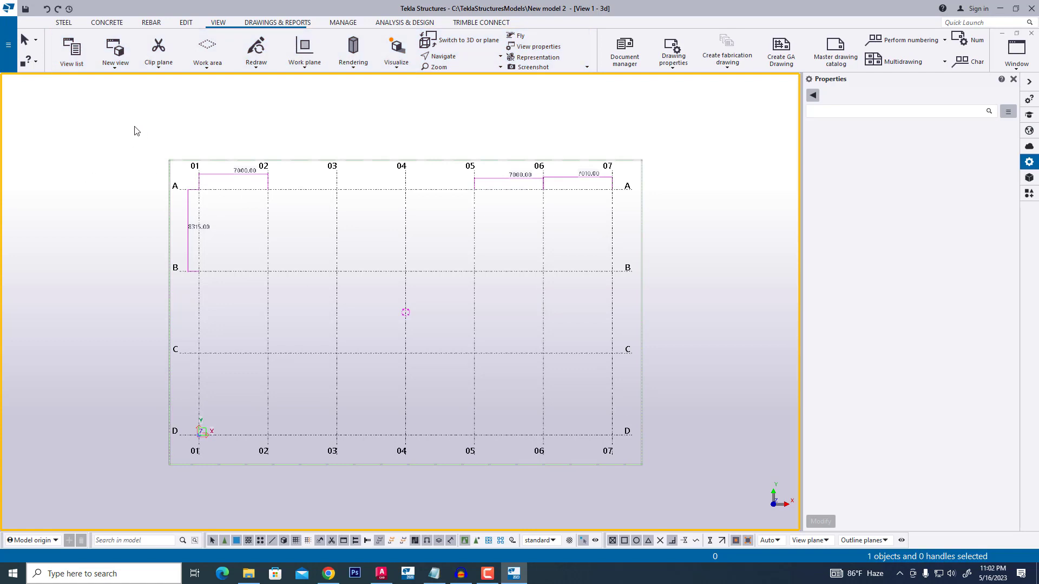
pyautogui.click(115, 61)
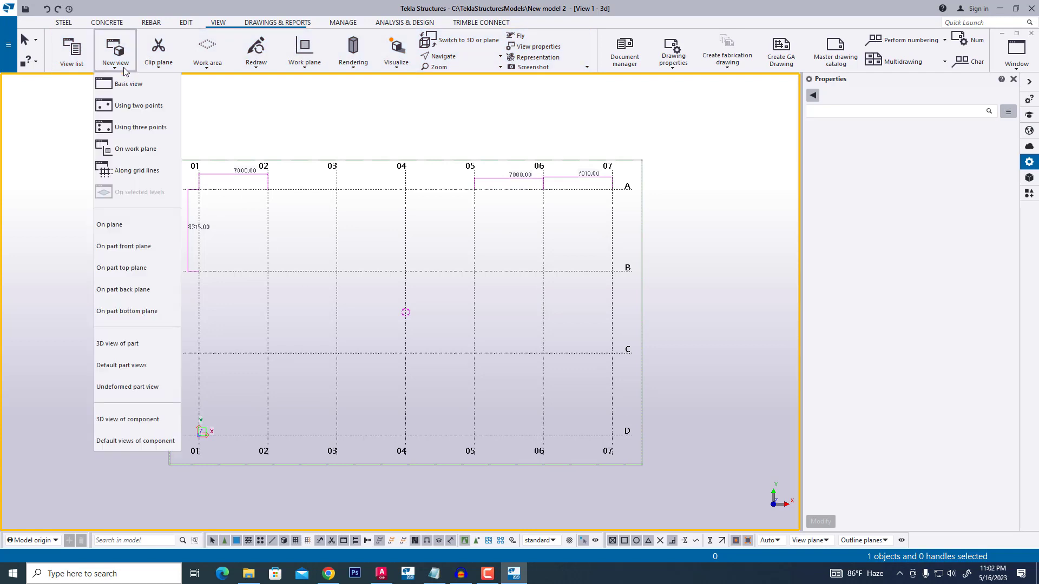
pyautogui.click(138, 173)
pyautogui.moveTo(114, 381); pyautogui.dragTo(342, 183)
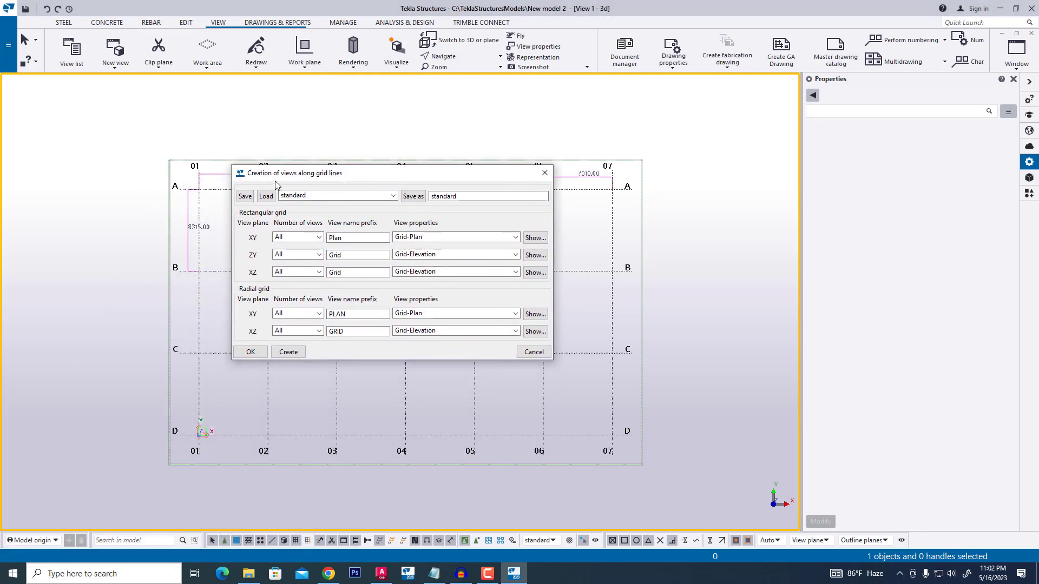
pyautogui.moveTo(419, 174); pyautogui.dragTo(420, 167)
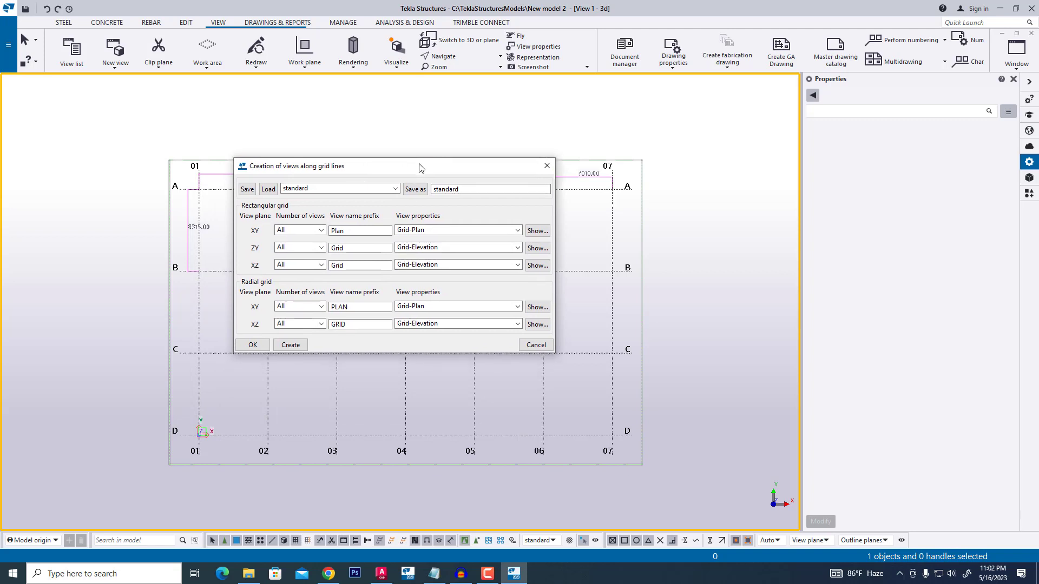
# Change the ZY view name prefix from Grid to ELEVATION and create views along all grid lines
pyautogui.click(356, 249)
pyautogui.doubleClick(357, 248)
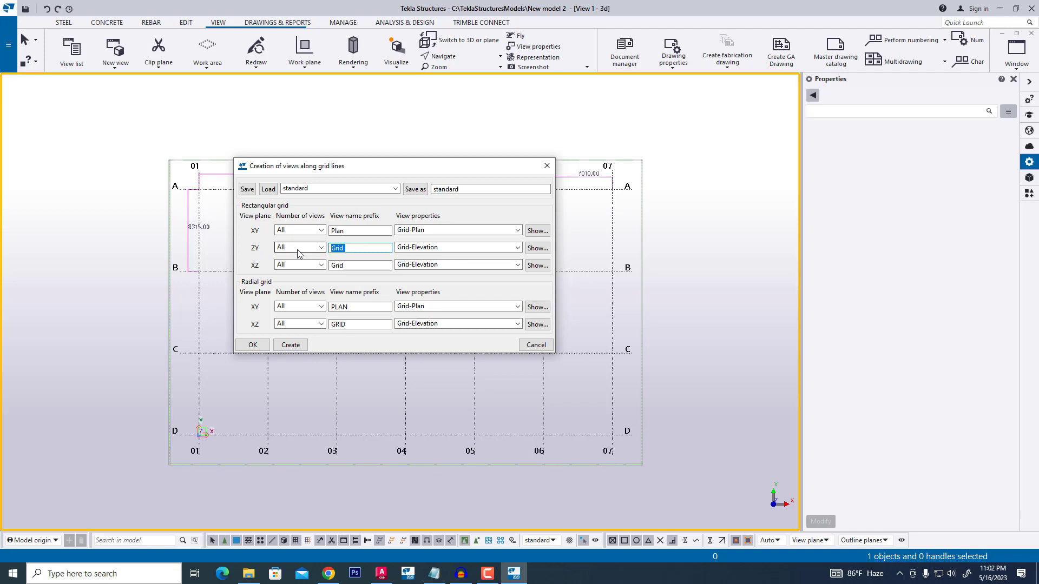
pyautogui.write('eele')
pyautogui.click(290, 345)
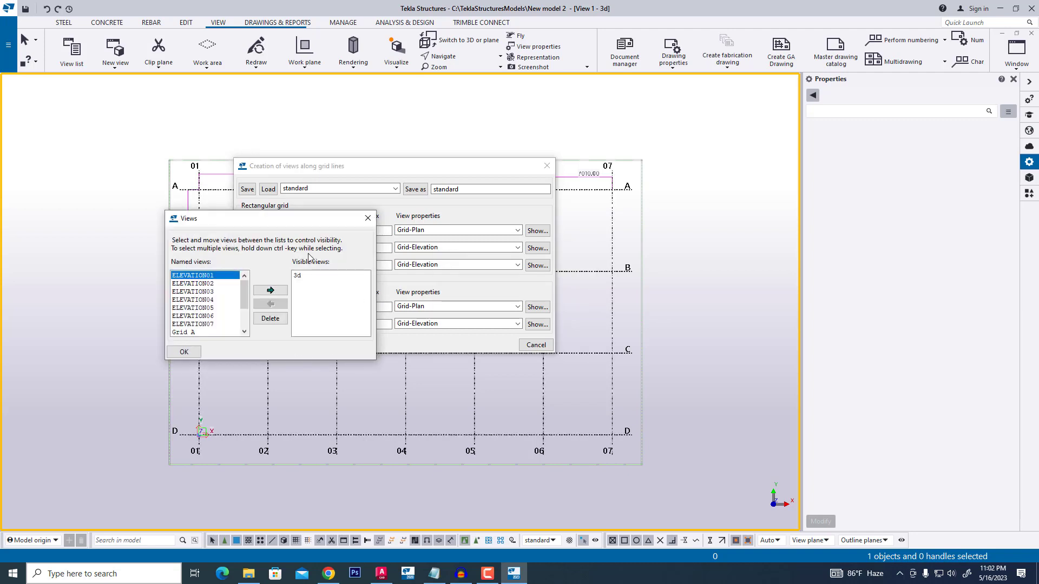
# Rearrange the view creation and Views windows, then close the named views list
pyautogui.moveTo(302, 221); pyautogui.dragTo(698, 172)
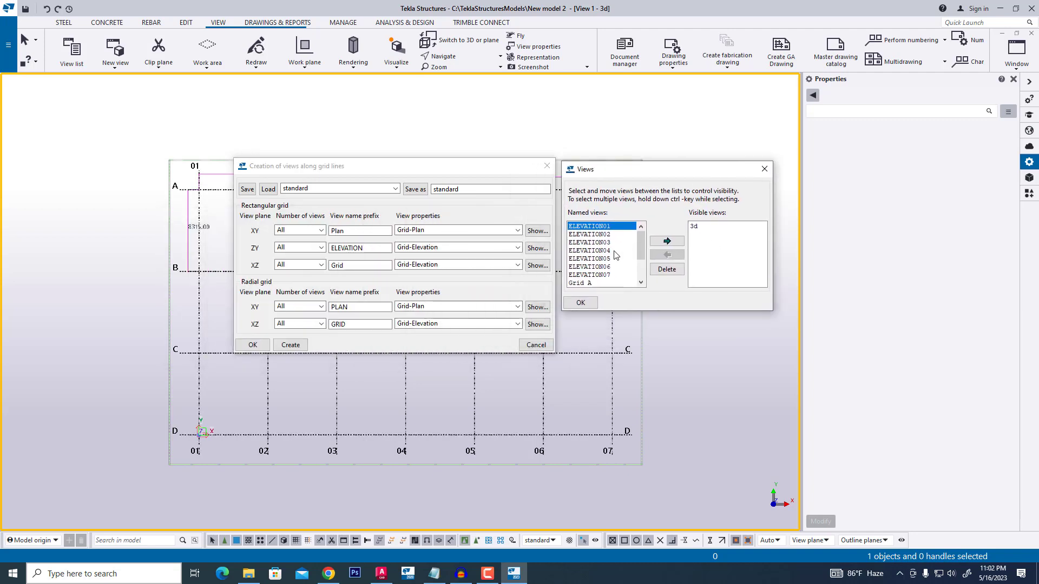
pyautogui.moveTo(641, 243); pyautogui.dragTo(643, 263)
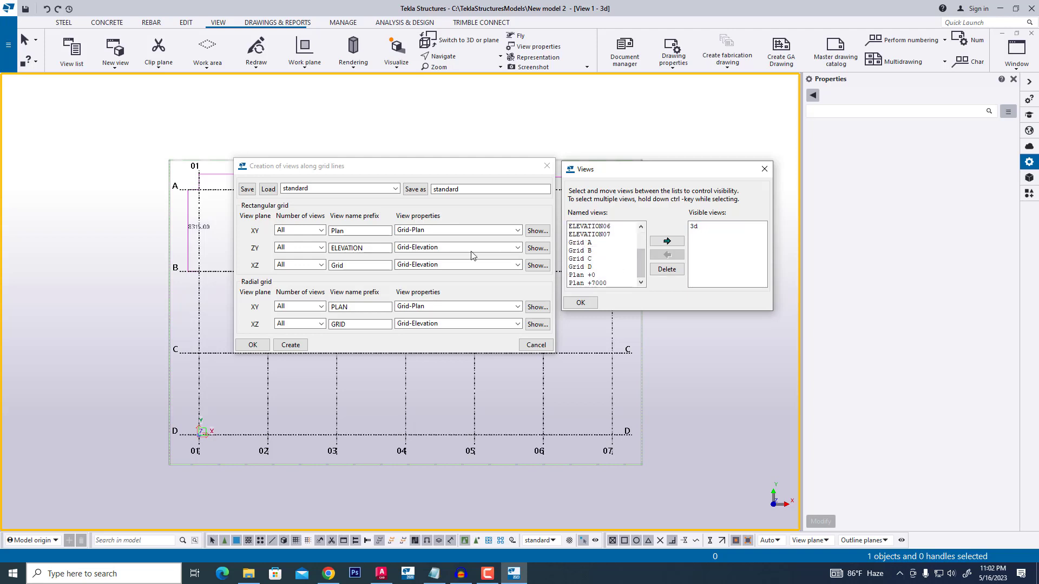
pyautogui.click(340, 268)
pyautogui.moveTo(481, 174); pyautogui.dragTo(262, 197)
pyautogui.click(765, 170)
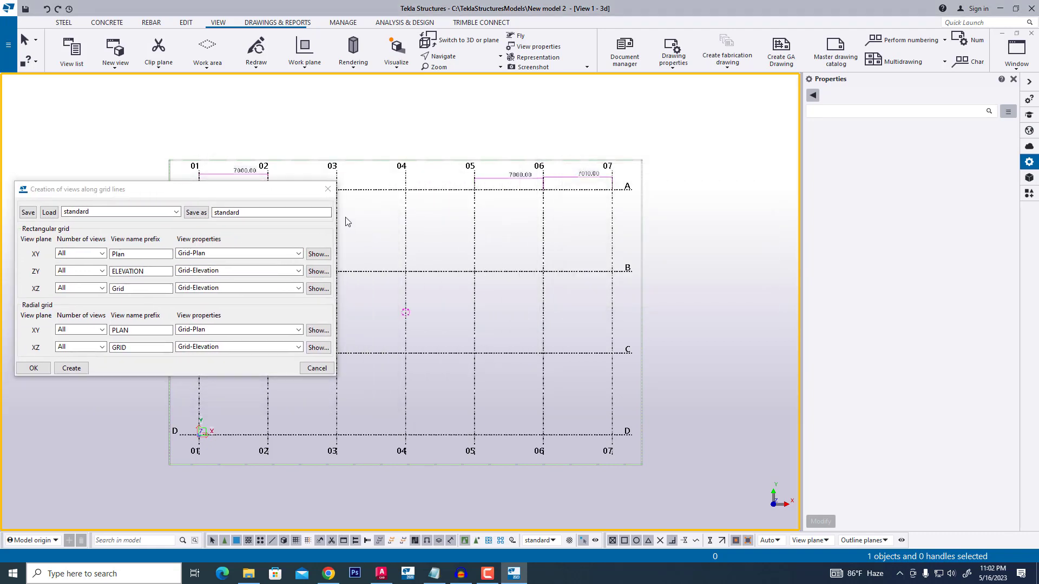
# Close the grid view creation dialog, then open the Views list with Ctrl+I and move it aside
pyautogui.click(328, 189)
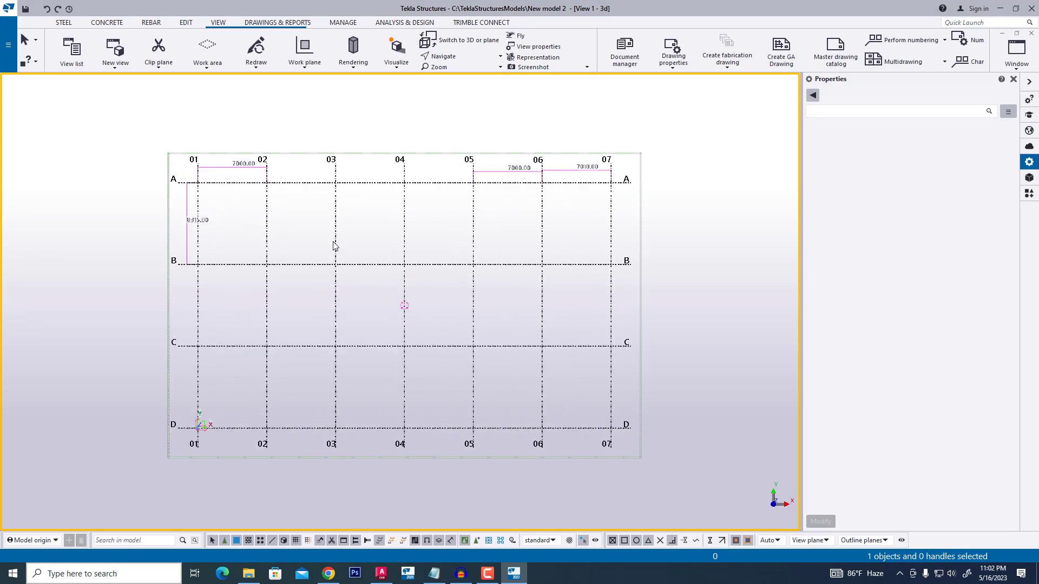
pyautogui.scroll(1, 333, 247)
pyautogui.hotkey('ctrl', 'i')
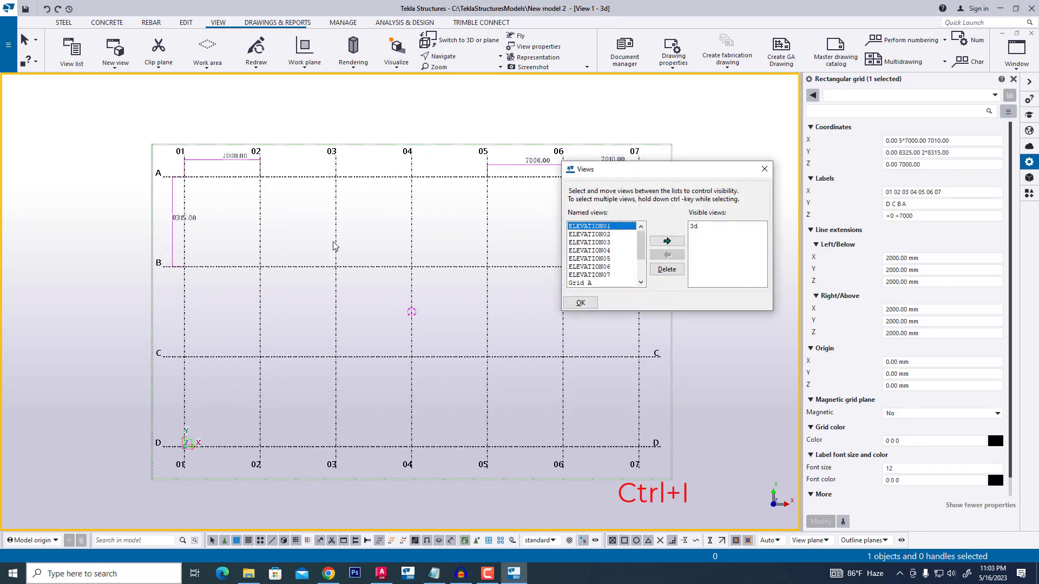
pyautogui.moveTo(632, 177); pyautogui.dragTo(579, 131)
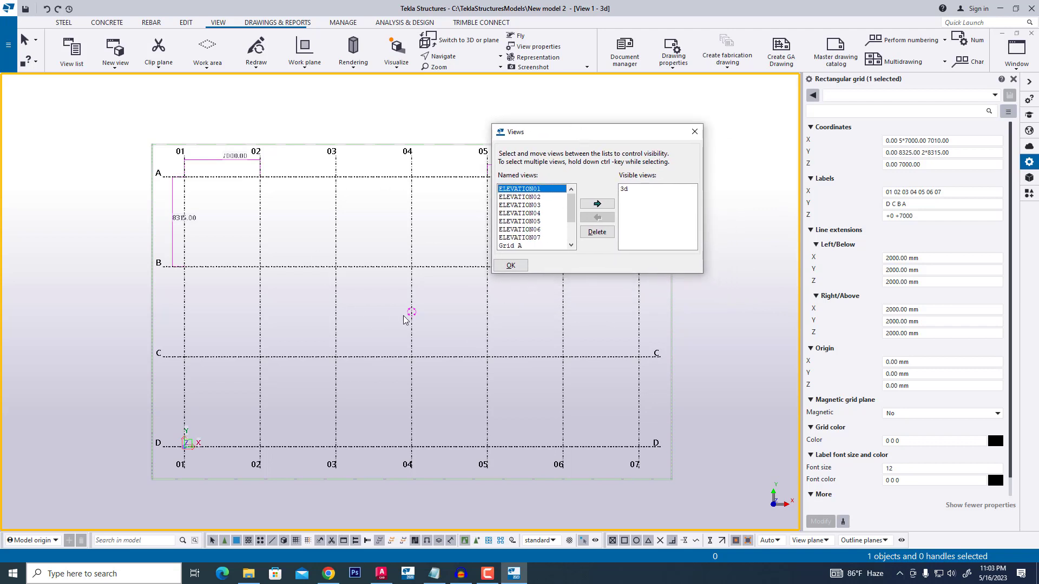
pyautogui.moveTo(359, 238); pyautogui.dragTo(342, 234, button='middle')
pyautogui.moveTo(593, 137); pyautogui.dragTo(477, 139)
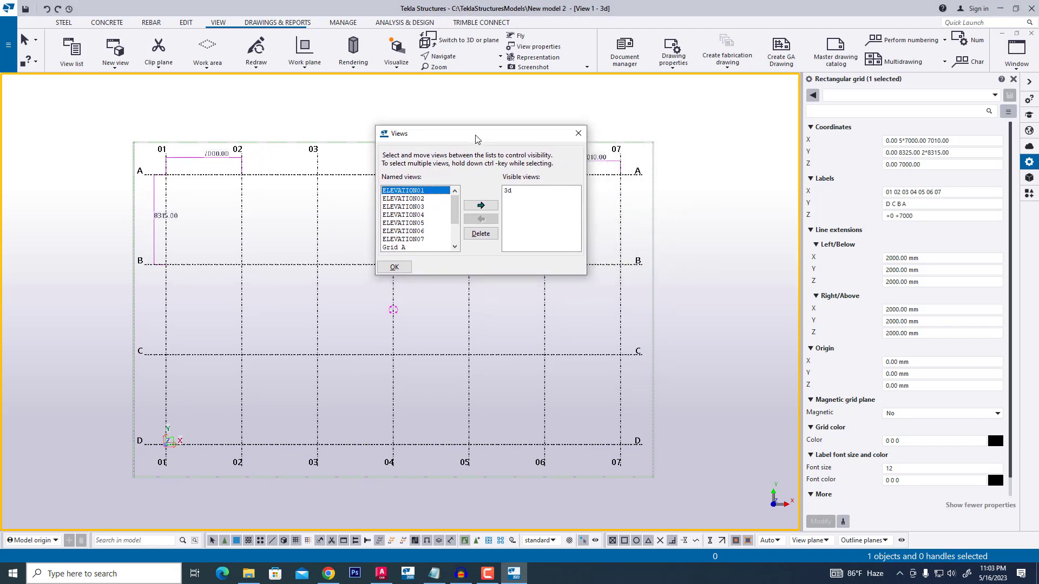